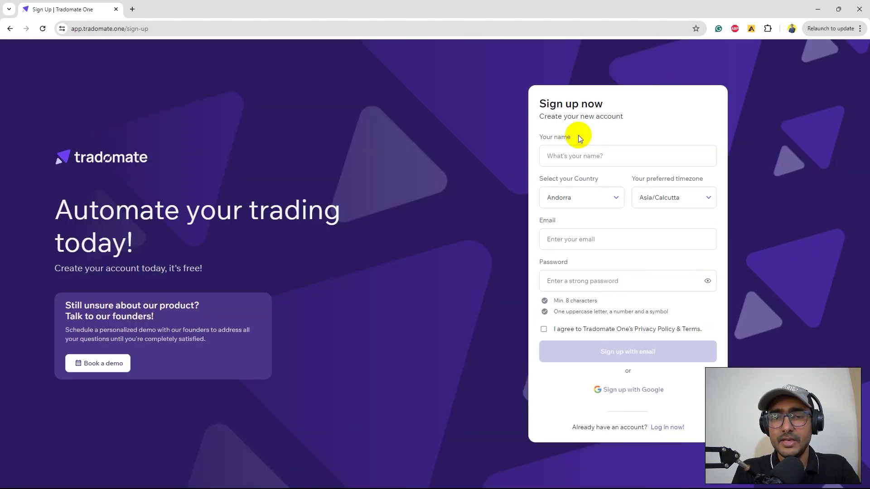
Step: Accept the terms and register the new Tradomate One account, landing on the dashboard
{"action": "left_click", "coordinate": [543, 330]}
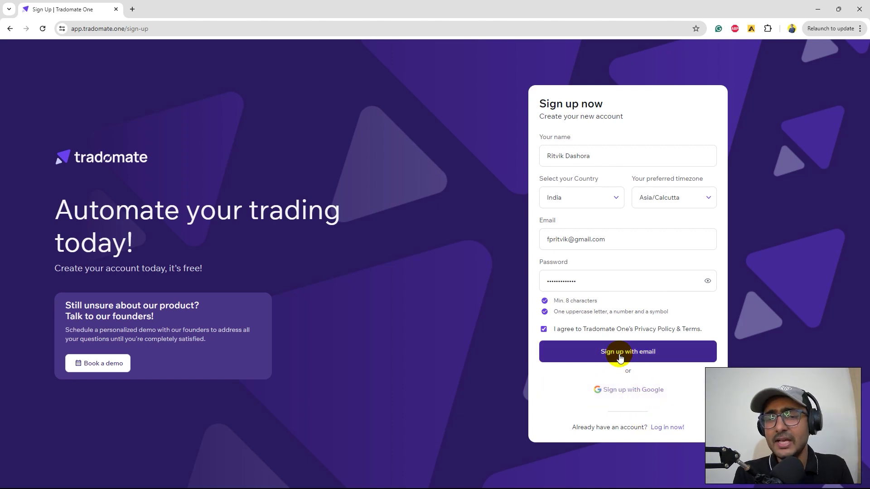
{"action": "left_click", "coordinate": [619, 358]}
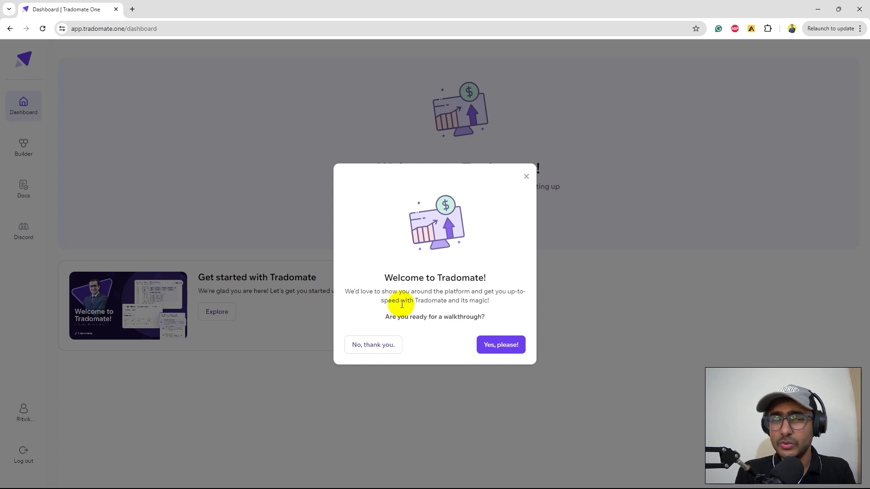
Step: Walk through the platform tour and start creating a first bot, reaching the Create New Bot chooser
{"action": "key", "text": "Return"}
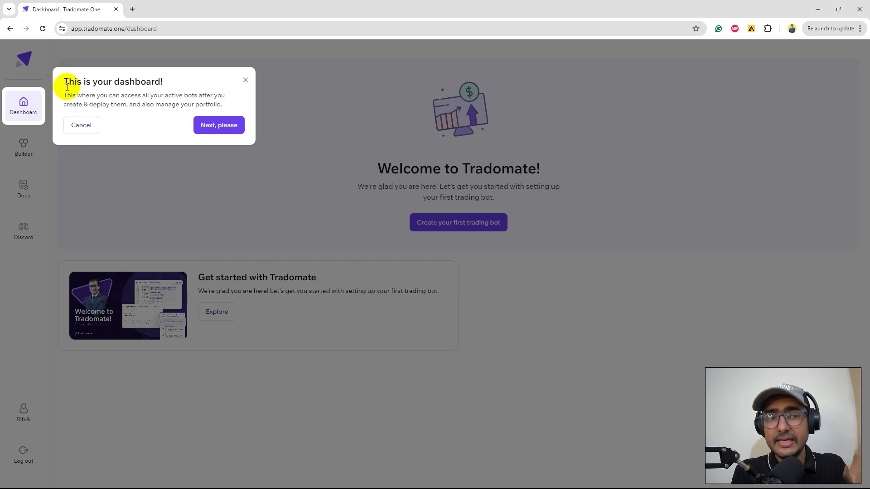
{"action": "left_click", "coordinate": [226, 127]}
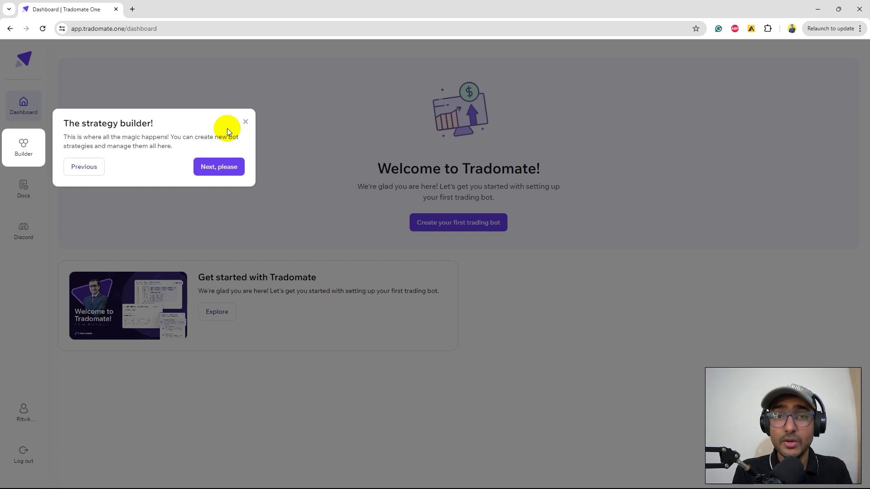
{"action": "left_click", "coordinate": [219, 167]}
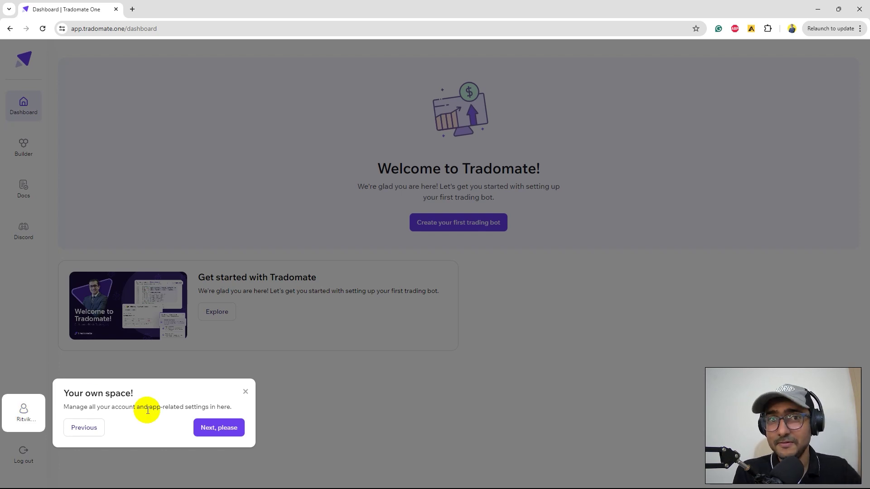
{"action": "left_click", "coordinate": [218, 427]}
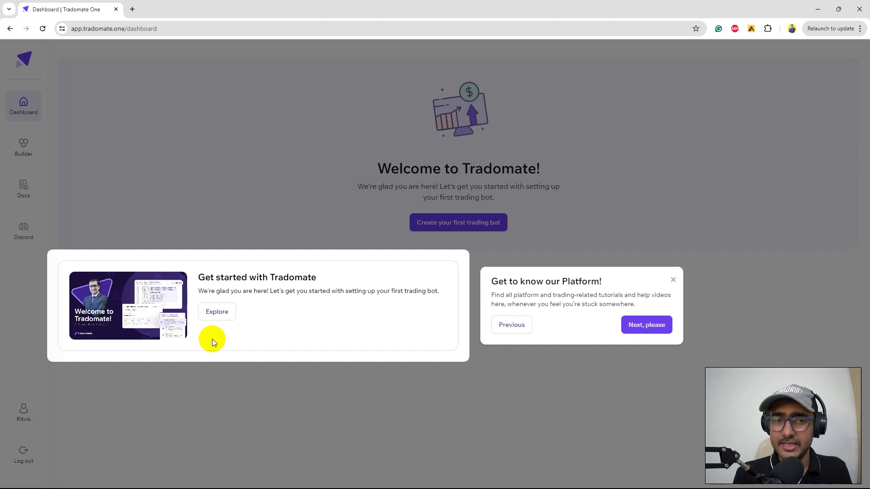
{"action": "left_click", "coordinate": [632, 327]}
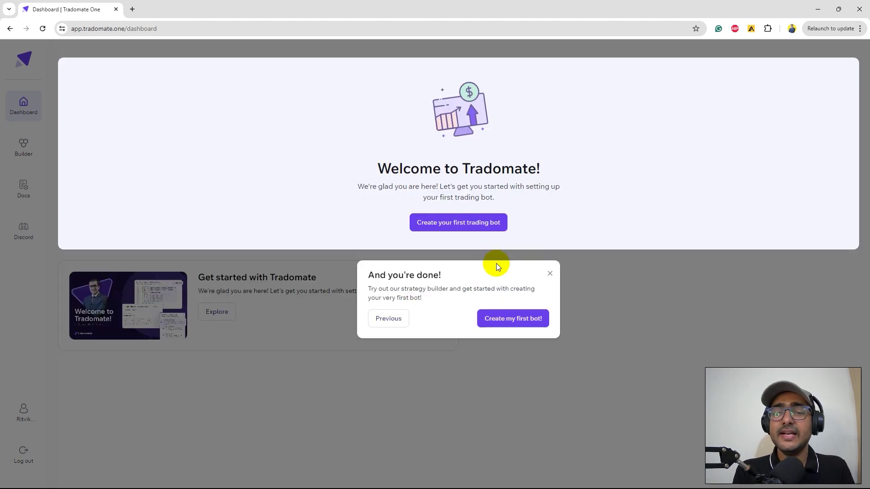
{"action": "left_click", "coordinate": [518, 318]}
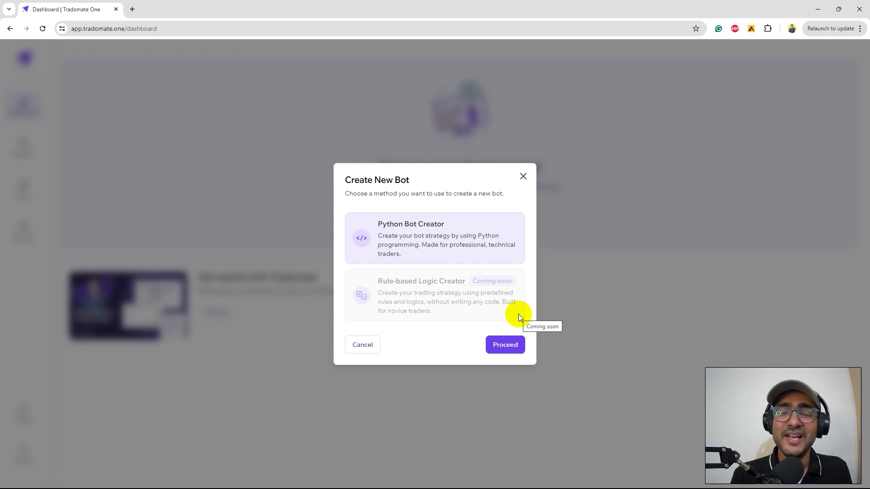
Step: Create a Python bot from the InSide Bar Strategy template
{"action": "left_click", "coordinate": [504, 349]}
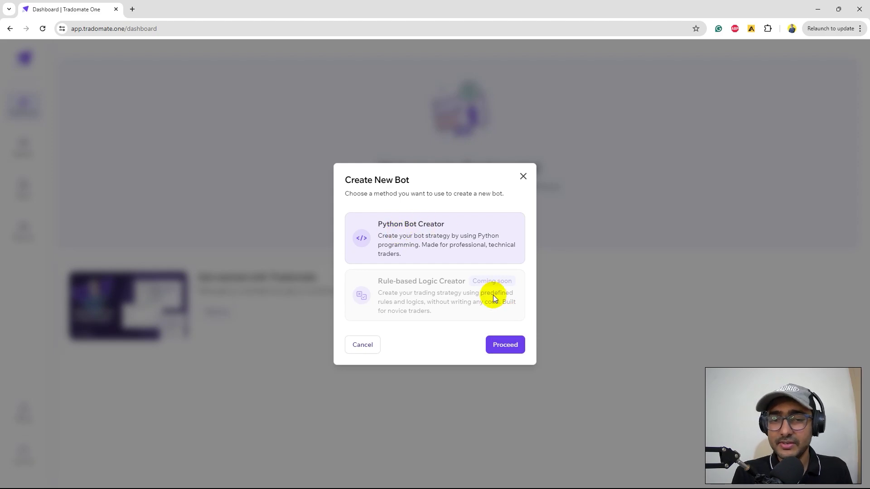
{"action": "left_click", "coordinate": [506, 347]}
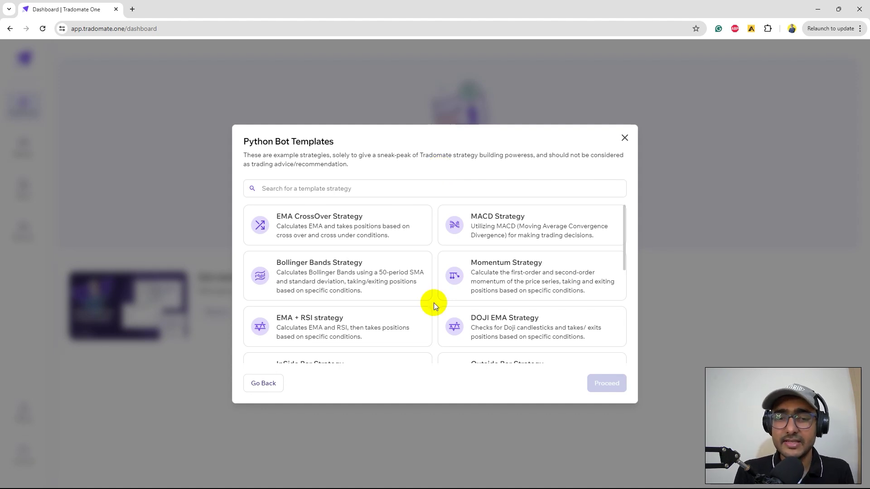
{"action": "scroll", "coordinate": [434, 302], "scroll_direction": "down", "scroll_amount": 2}
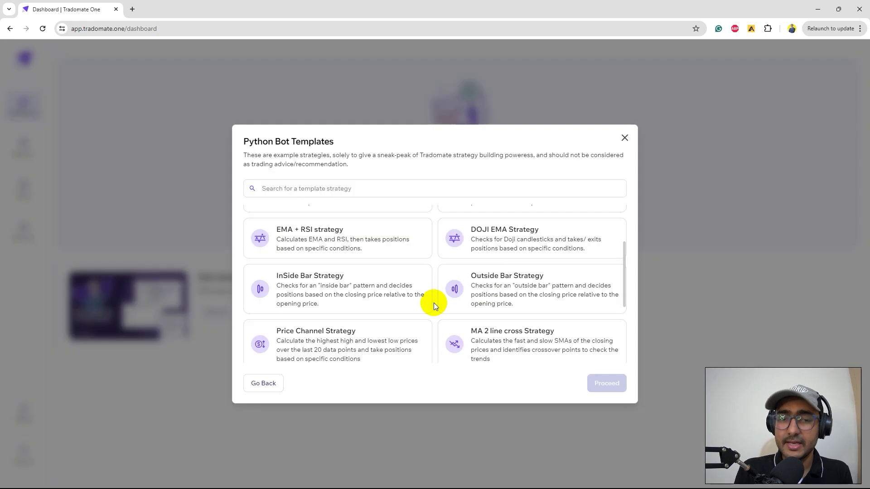
{"action": "scroll", "coordinate": [434, 302], "scroll_direction": "down", "scroll_amount": 1}
{"action": "scroll", "coordinate": [407, 309], "scroll_direction": "up", "scroll_amount": 2}
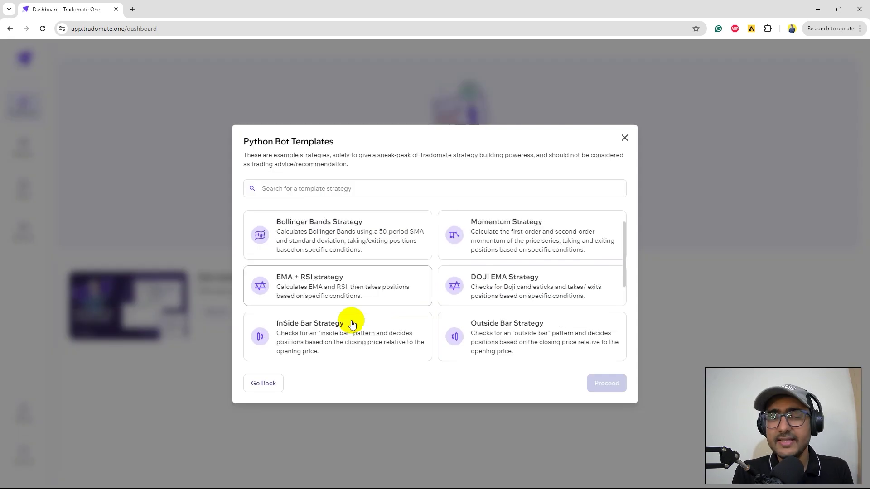
{"action": "left_click", "coordinate": [304, 331]}
{"action": "left_click", "coordinate": [607, 384]}
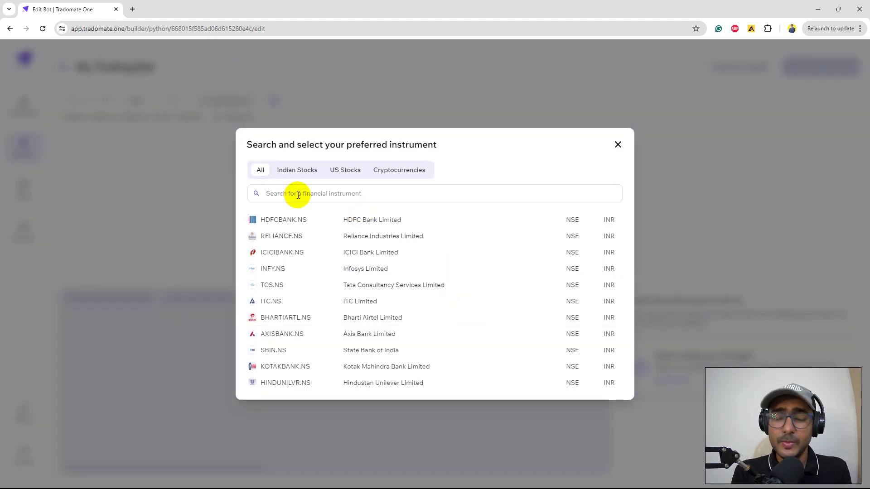
Step: Browse the market filters and choose ITC.NS on NSE as the bot's instrument
{"action": "left_click", "coordinate": [295, 170]}
{"action": "left_click", "coordinate": [347, 170]}
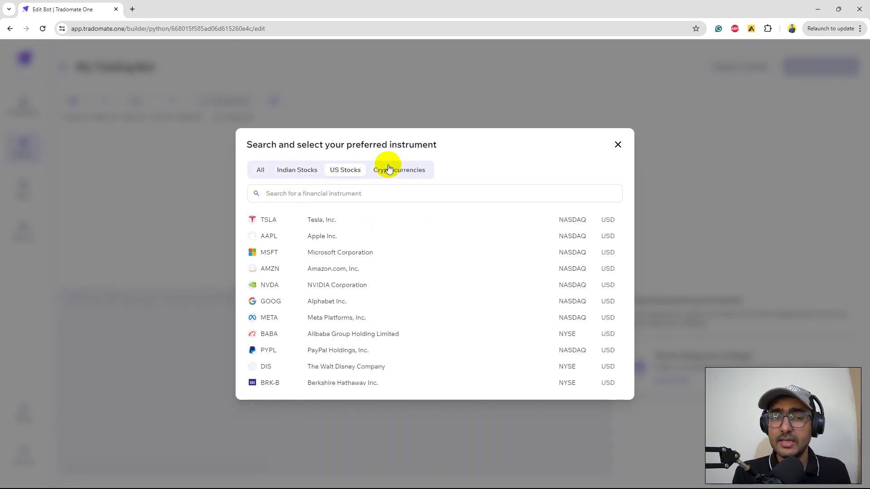
{"action": "left_click", "coordinate": [385, 169]}
{"action": "left_click", "coordinate": [262, 171]}
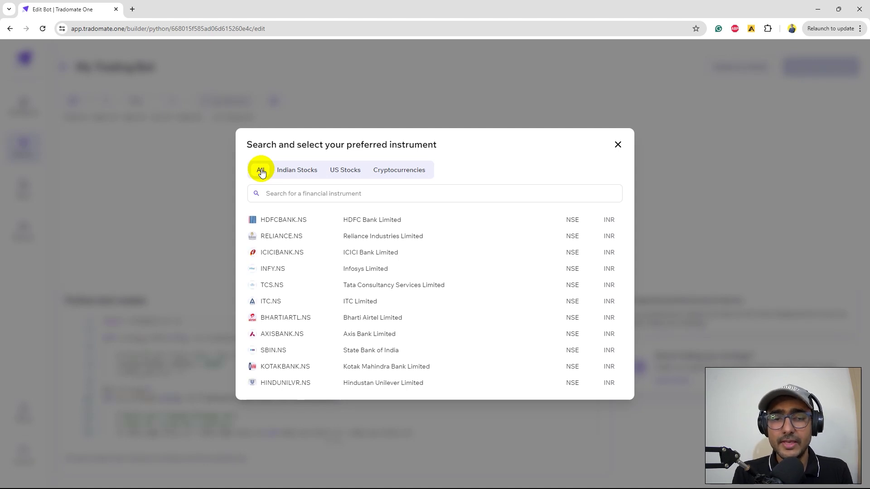
{"action": "left_click", "coordinate": [319, 297]}
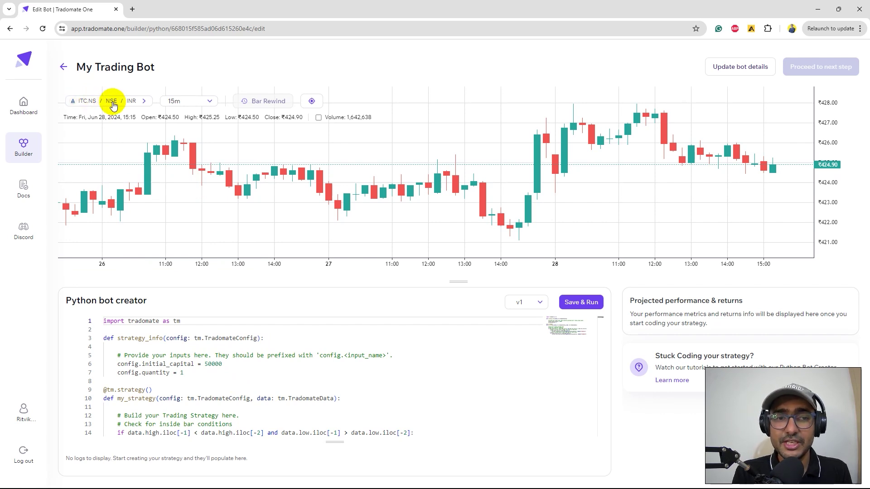
Step: Switch the ITC.NS chart to 30-minute candles and enlarge the code editor to show all lines
{"action": "left_click", "coordinate": [172, 101]}
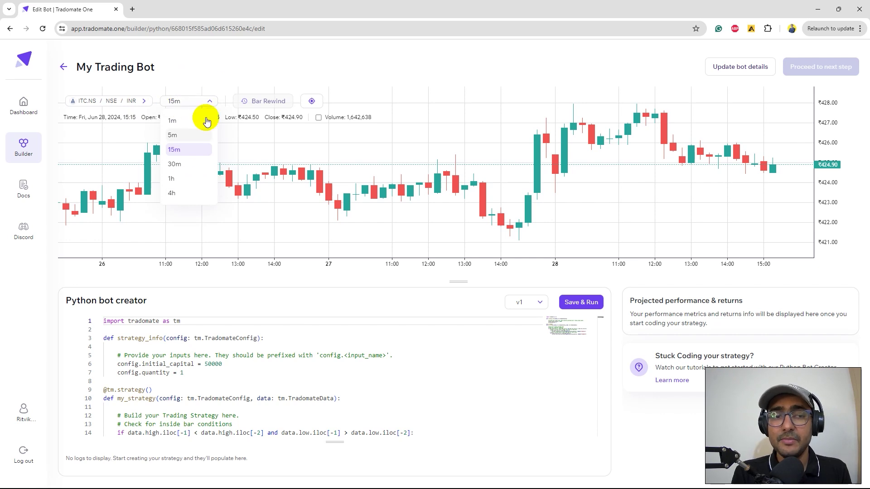
{"action": "left_click", "coordinate": [183, 171]}
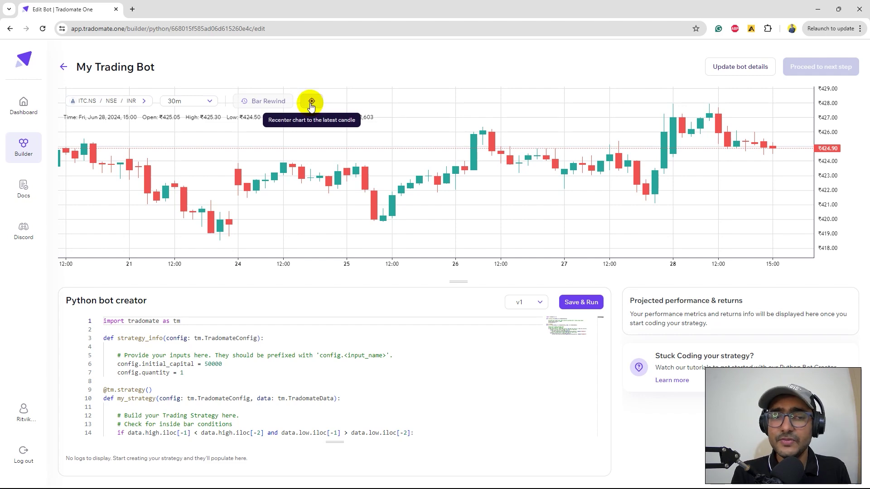
{"action": "left_click", "coordinate": [507, 346]}
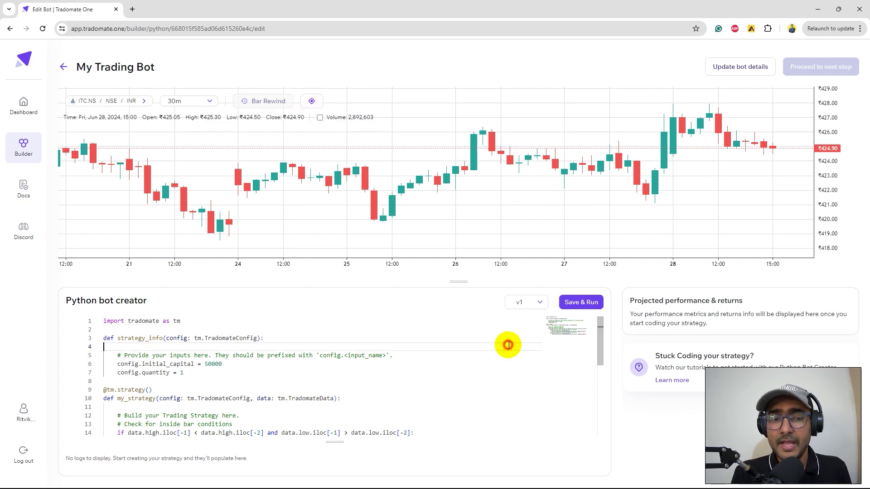
{"action": "scroll", "coordinate": [507, 343], "scroll_direction": "down", "scroll_amount": 1}
{"action": "scroll", "coordinate": [508, 345], "scroll_direction": "up", "scroll_amount": 1}
{"action": "left_click_drag", "start_coordinate": [469, 275], "coordinate": [468, 155]}
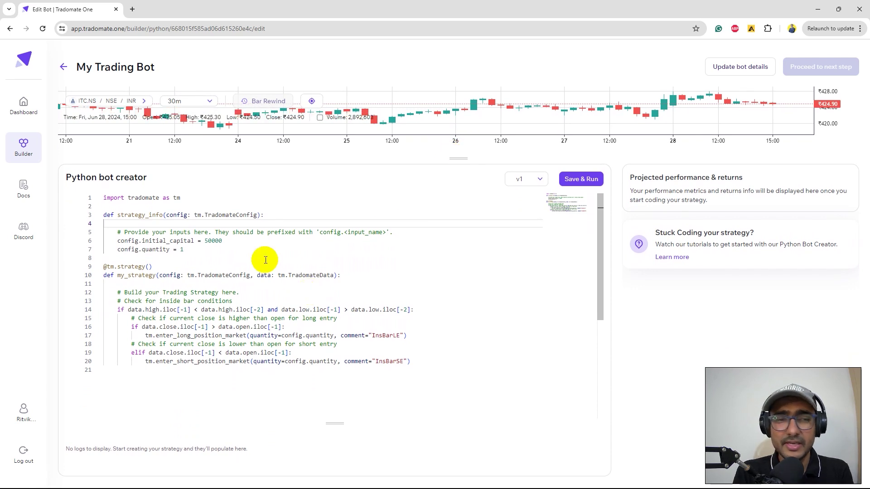
Step: Review the import line, the strategy inputs block (lines 3–7) and the my_strategy function body
{"action": "left_click", "coordinate": [191, 206]}
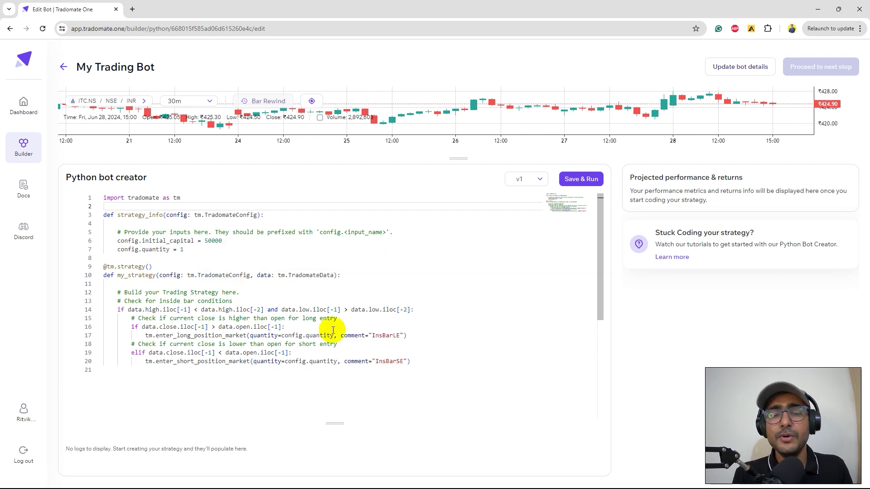
{"action": "key", "text": "Up"}
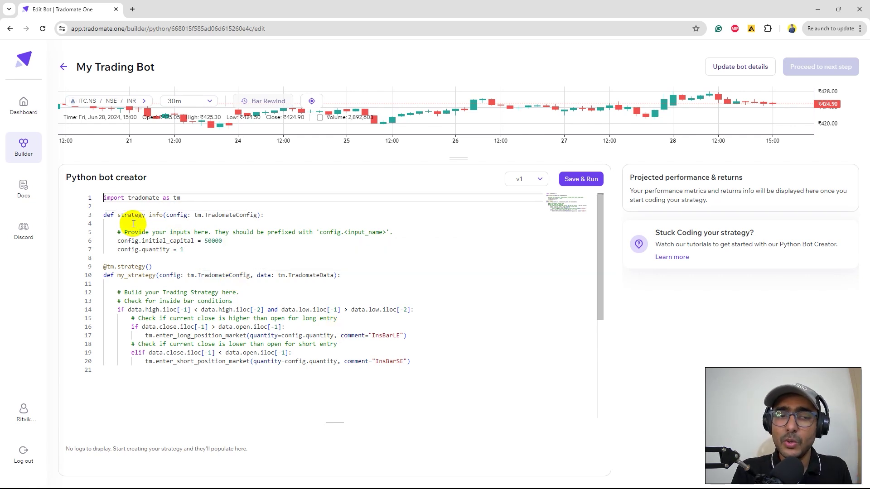
{"action": "key", "text": "shift+End"}
{"action": "key", "text": "Down"}
{"action": "key", "text": "Down"}
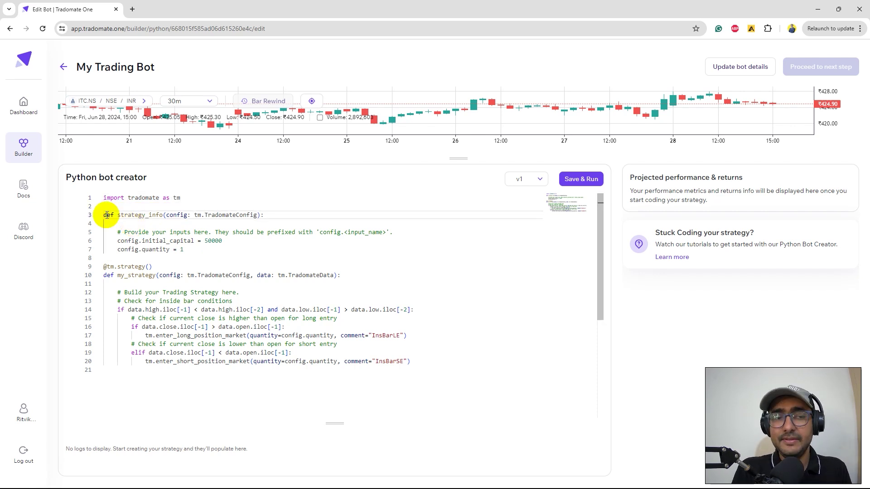
{"action": "left_click_drag", "start_coordinate": [107, 214], "coordinate": [195, 252]}
{"action": "left_click", "coordinate": [195, 252]}
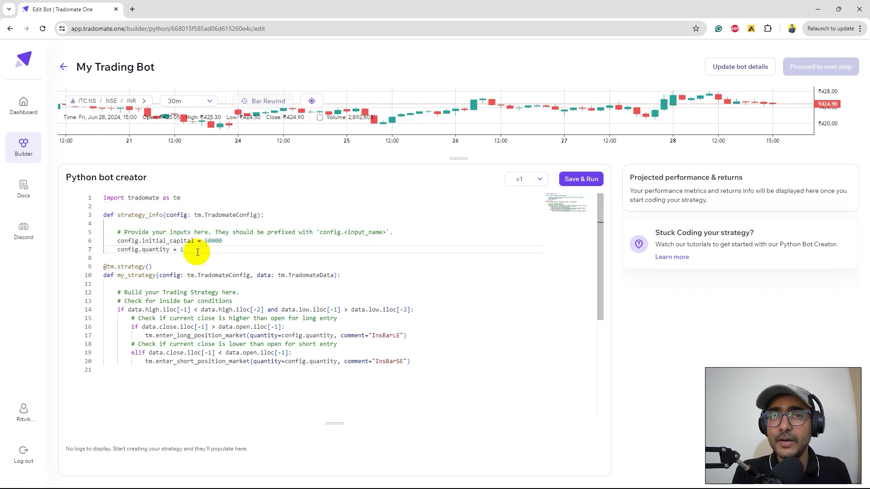
{"action": "mouse_move", "coordinate": [103, 275]}
{"action": "left_mouse_down"}
{"action": "mouse_move", "coordinate": [132, 281]}
{"action": "mouse_move", "coordinate": [231, 344]}
{"action": "mouse_move", "coordinate": [324, 345]}
{"action": "left_mouse_up"}
{"action": "left_click", "coordinate": [245, 327]}
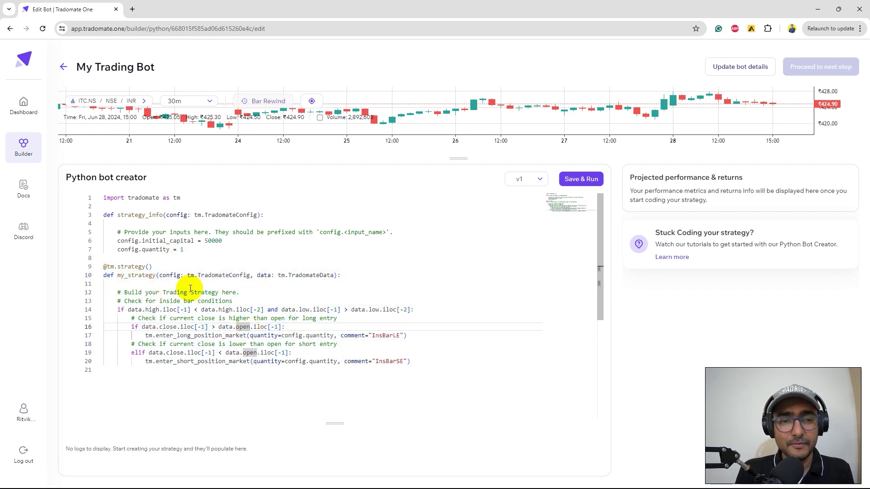
Step: Highlight the inside-bar condition and the long/short entry calls, then bring up the documentation
{"action": "left_click_drag", "start_coordinate": [129, 310], "coordinate": [344, 309]}
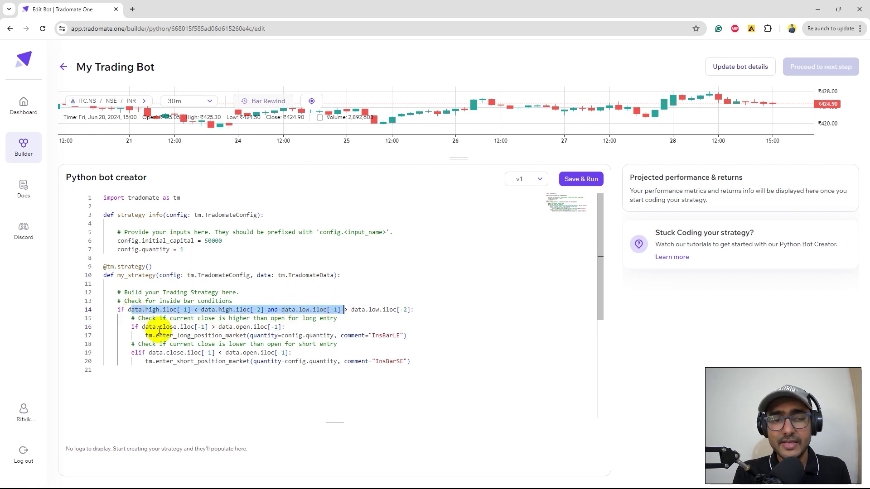
{"action": "left_click_drag", "start_coordinate": [145, 336], "coordinate": [244, 335]}
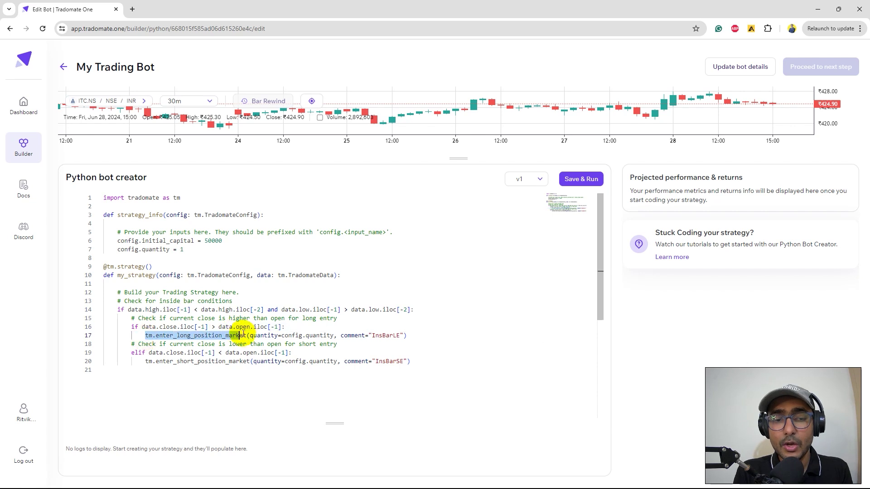
{"action": "left_click_drag", "start_coordinate": [145, 361], "coordinate": [229, 360]}
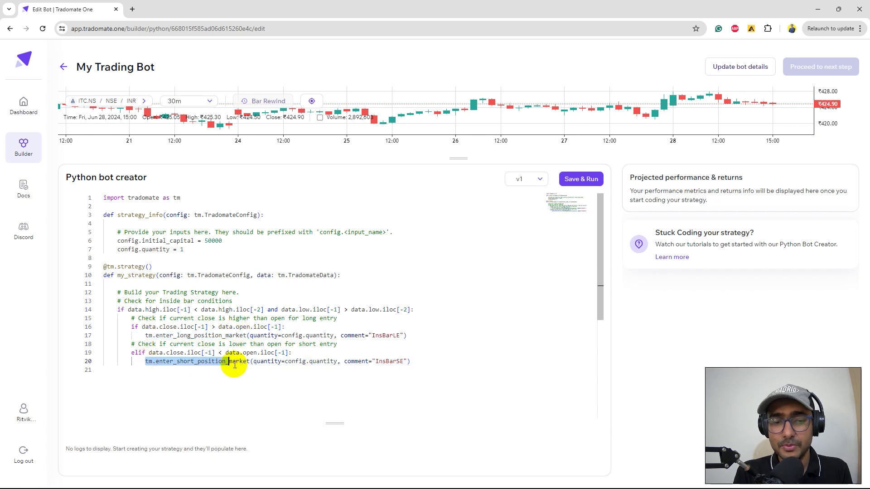
{"action": "double_click", "coordinate": [323, 361]}
{"action": "mouse_move", "coordinate": [109, 267]}
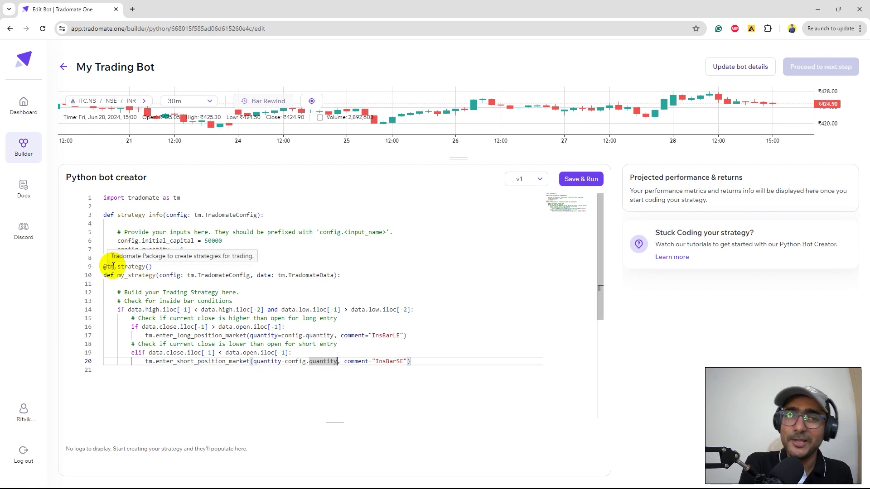
{"action": "left_click", "coordinate": [23, 190]}
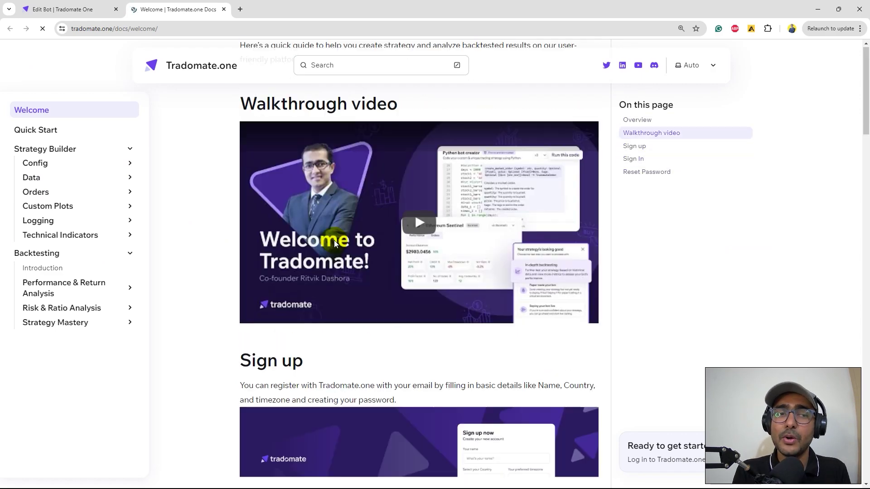
Step: Back in the editor, change config.quantity from 1 to 50 and save and run the bot
{"action": "left_click", "coordinate": [87, 8]}
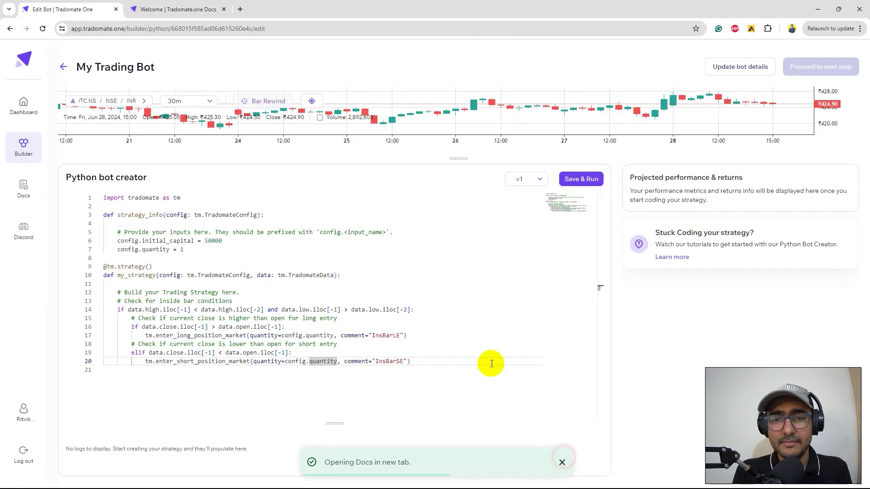
{"action": "left_click_drag", "start_coordinate": [458, 159], "coordinate": [465, 314]}
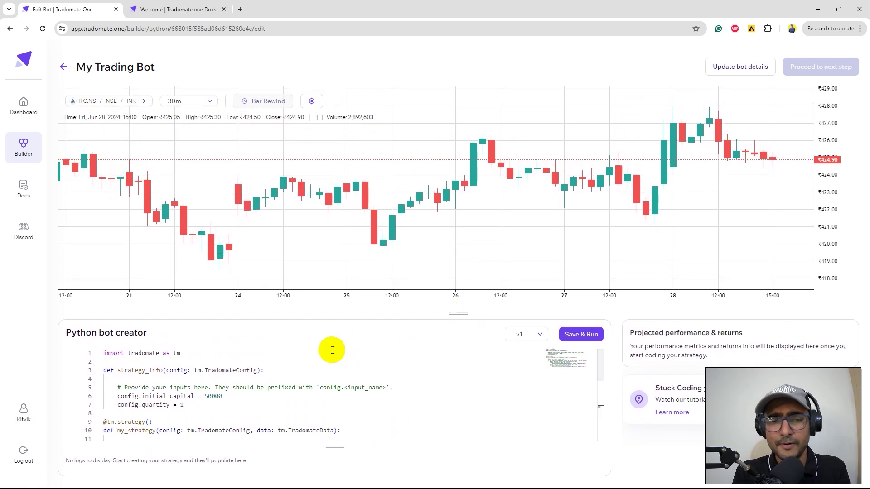
{"action": "left_click", "coordinate": [204, 406]}
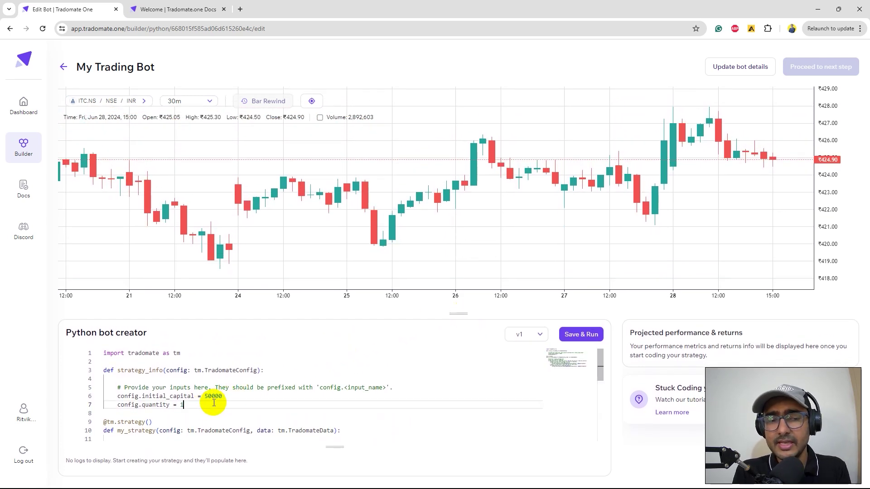
{"action": "left_click_drag", "start_coordinate": [225, 397], "coordinate": [205, 397]}
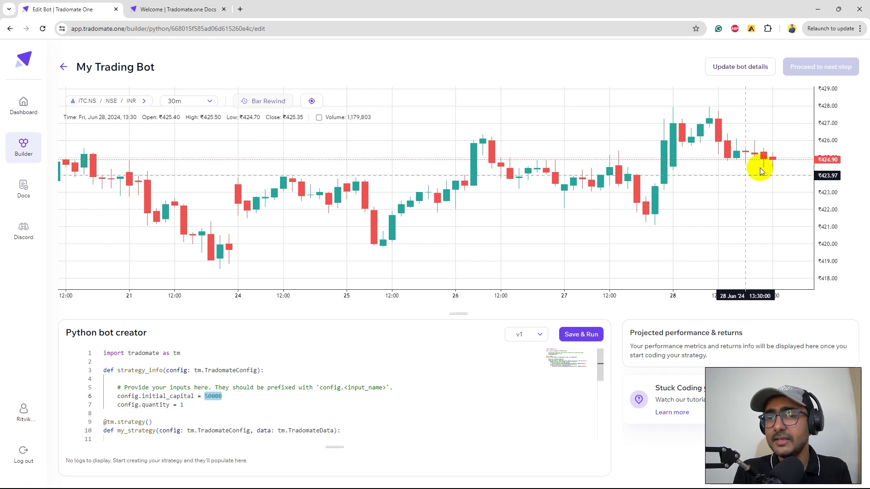
{"action": "left_click", "coordinate": [262, 405]}
{"action": "key", "text": "BackSpace"}
{"action": "type", "text": "50"}
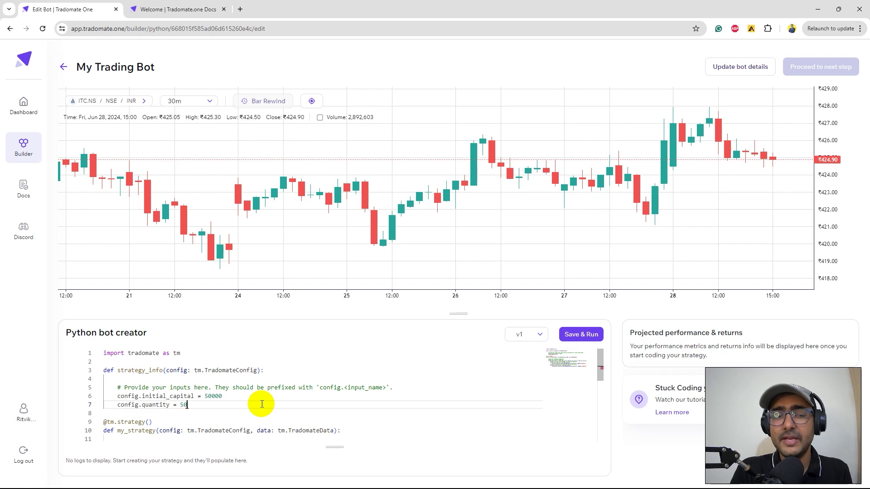
{"action": "key", "text": "Home"}
{"action": "key", "text": "Home"}
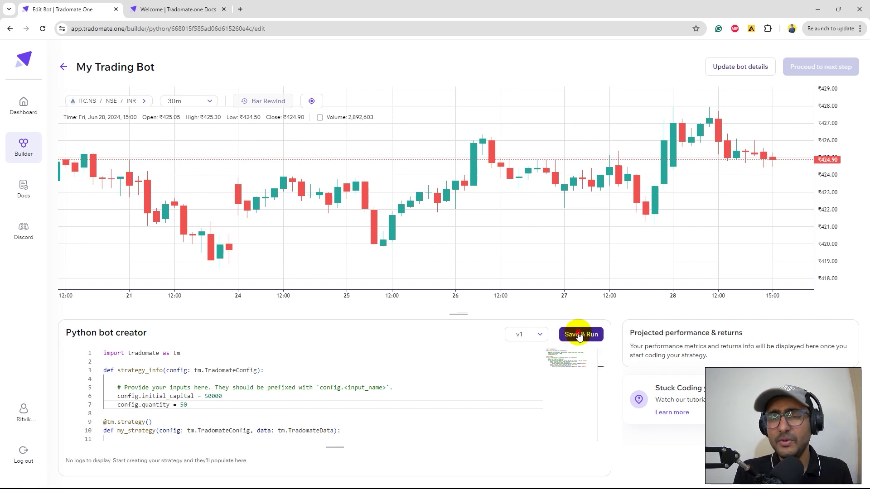
{"action": "left_click", "coordinate": [578, 336]}
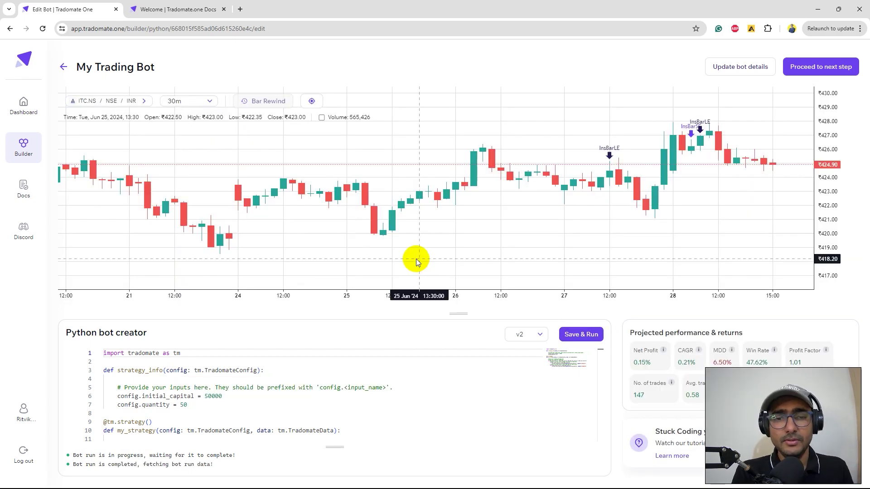
{"action": "scroll", "coordinate": [458, 253], "scroll_direction": "left", "scroll_amount": 2}
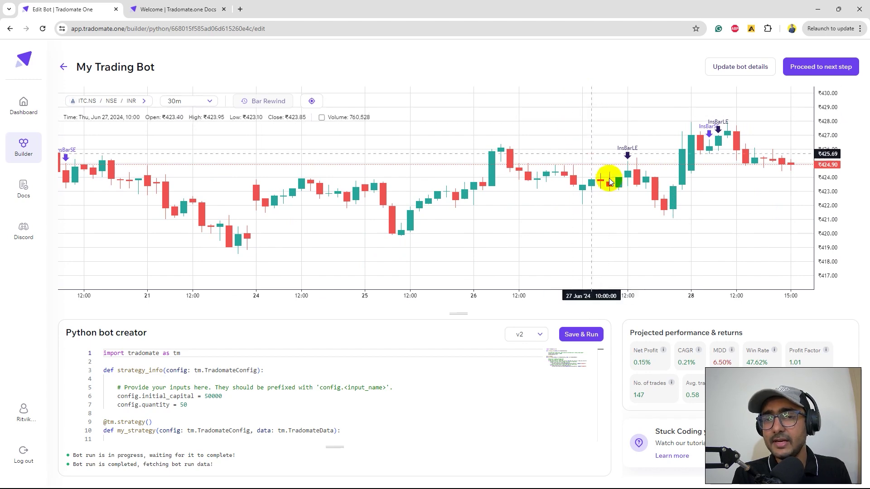
{"action": "scroll", "coordinate": [631, 250], "scroll_direction": "left", "scroll_amount": 10}
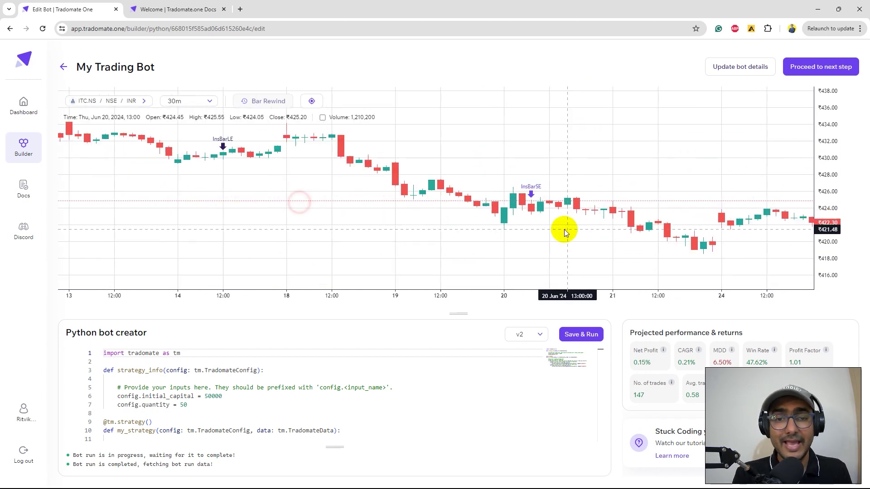
{"action": "scroll", "coordinate": [466, 213], "scroll_direction": "left", "scroll_amount": 5}
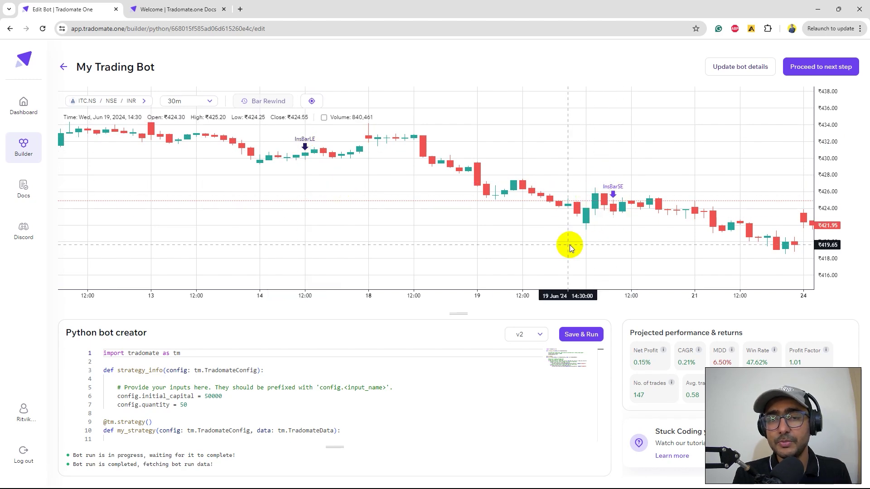
Step: Pan the chart to later June dates to inspect the InsBarLE and InsBarSE entry markers
{"action": "left_click_drag", "start_coordinate": [570, 245], "coordinate": [239, 229]}
{"action": "scroll", "coordinate": [714, 237], "scroll_direction": "right", "scroll_amount": 2}
{"action": "scroll", "coordinate": [713, 238], "scroll_direction": "left", "scroll_amount": 2}
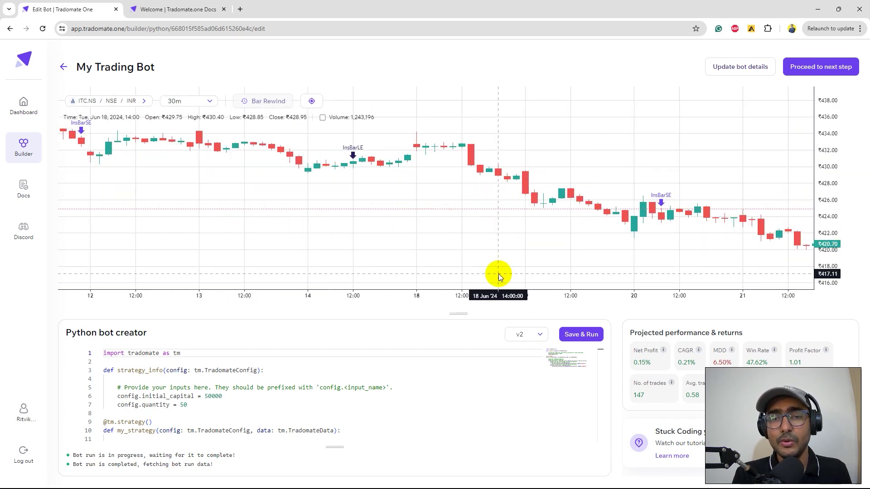
{"action": "scroll", "coordinate": [408, 272], "scroll_direction": "left", "scroll_amount": 3}
{"action": "scroll", "coordinate": [596, 244], "scroll_direction": "right", "scroll_amount": 5}
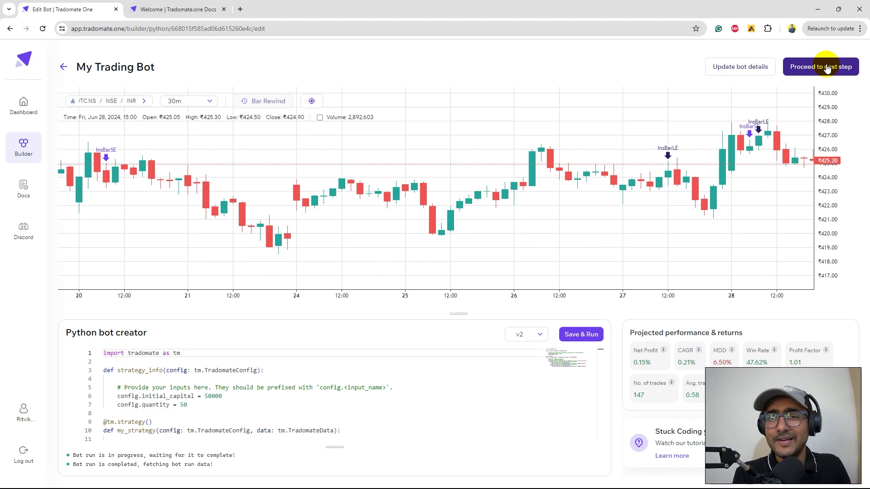
Step: Proceed from the bot builder to in-depth backtesting, showing the ₹72.50 profit dashboard
{"action": "left_click", "coordinate": [826, 66]}
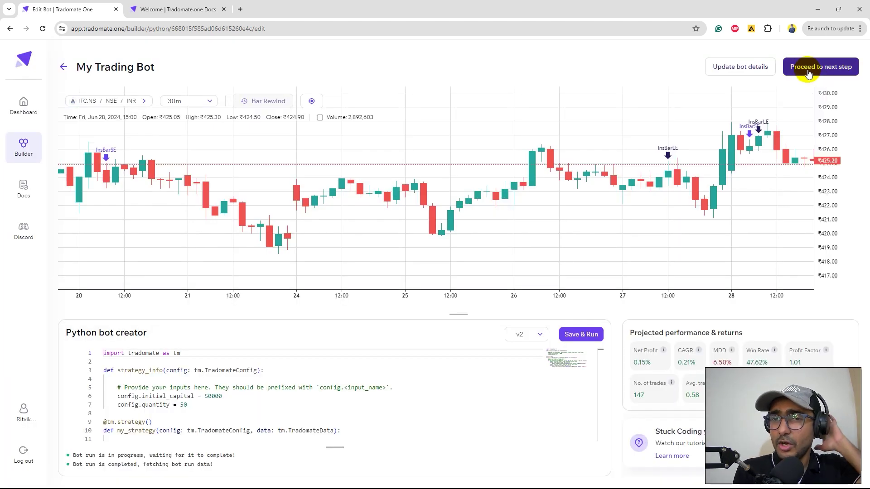
{"action": "left_click", "coordinate": [808, 72]}
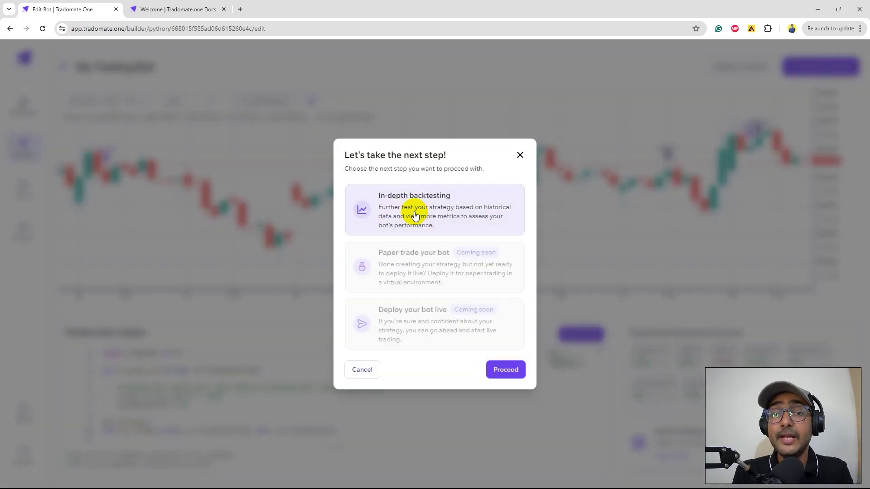
{"action": "left_click", "coordinate": [506, 371]}
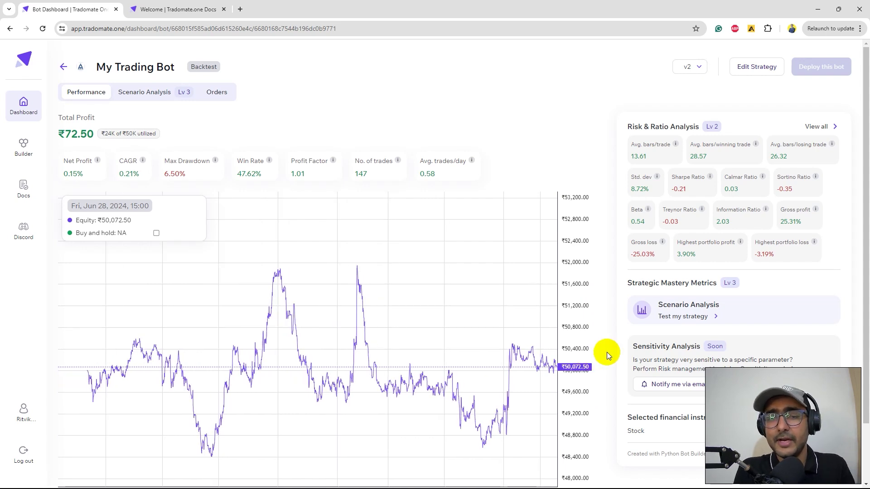
{"action": "scroll", "coordinate": [290, 152], "scroll_direction": "down", "scroll_amount": 1}
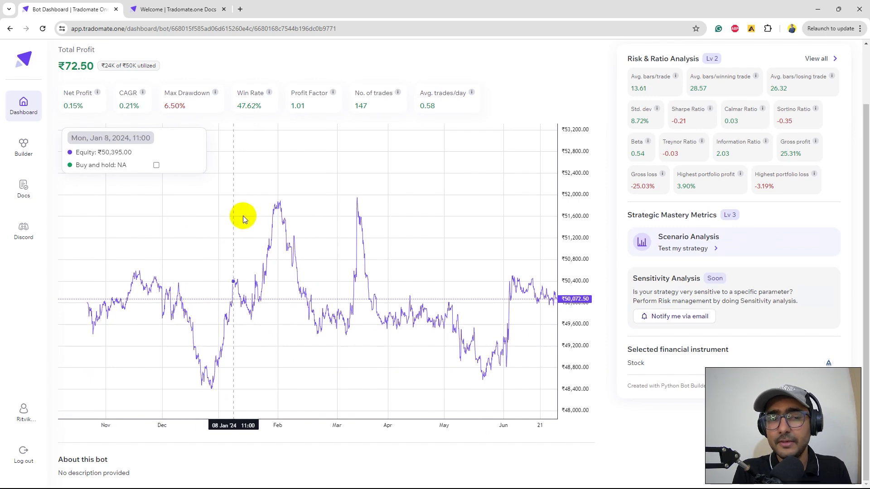
{"action": "scroll", "coordinate": [476, 244], "scroll_direction": "up", "scroll_amount": 1}
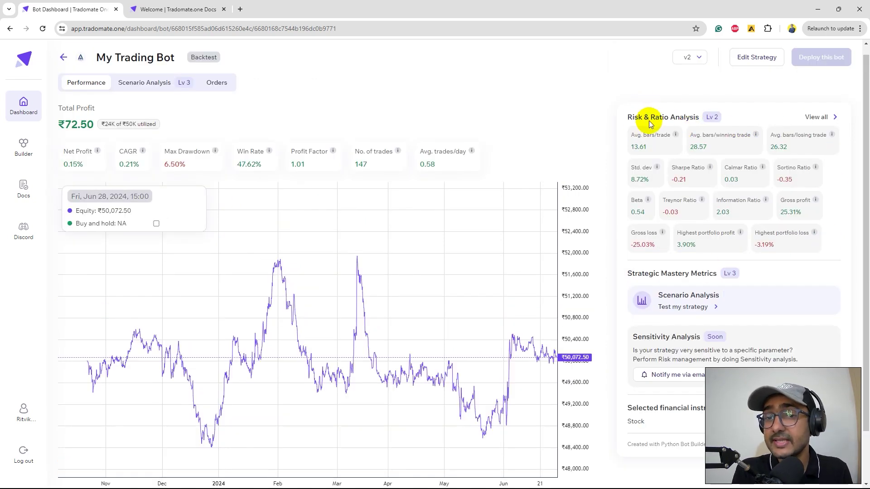
Step: Review the full Risk & Ratio metrics list and move on to scenario analysis
{"action": "left_click", "coordinate": [821, 118]}
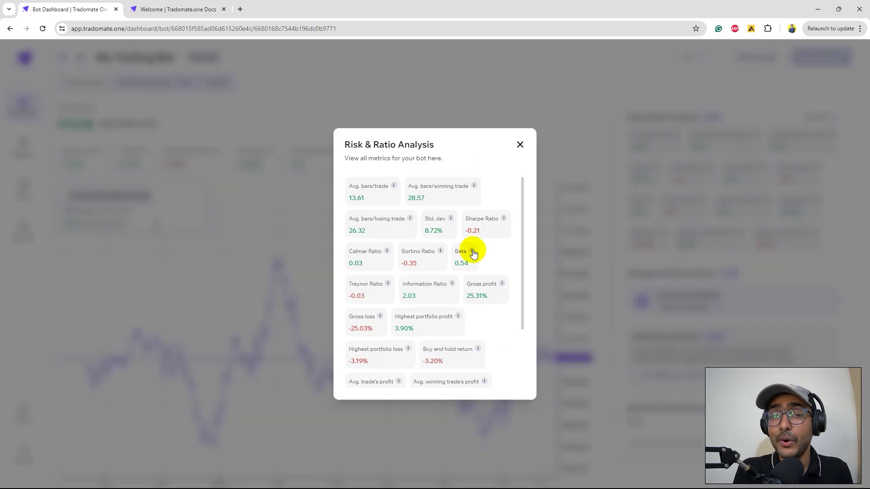
{"action": "scroll", "coordinate": [492, 272], "scroll_direction": "down", "scroll_amount": 2}
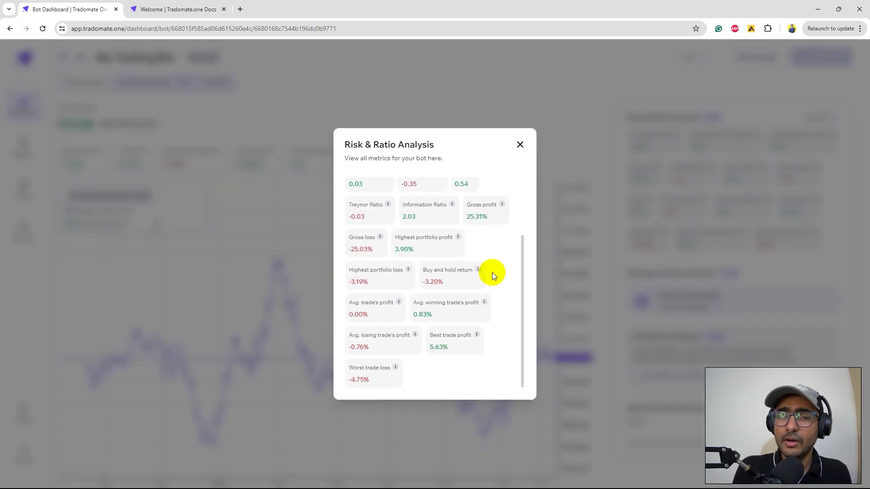
{"action": "left_click", "coordinate": [520, 146]}
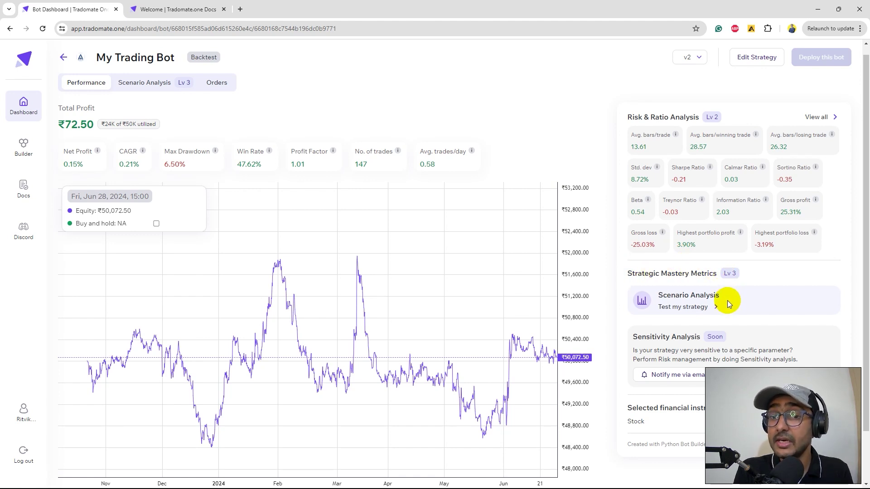
{"action": "left_click", "coordinate": [693, 305]}
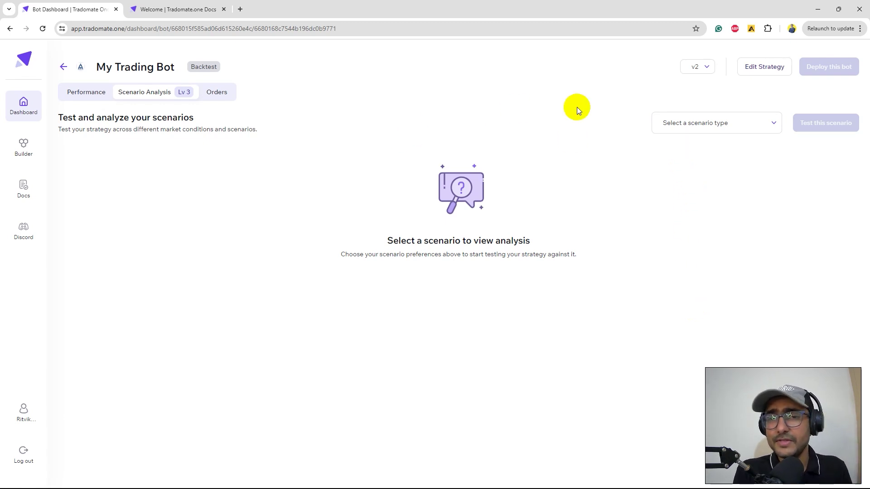
Step: Choose Market Trend as the scenario type and run the scenario test
{"action": "left_click", "coordinate": [709, 122]}
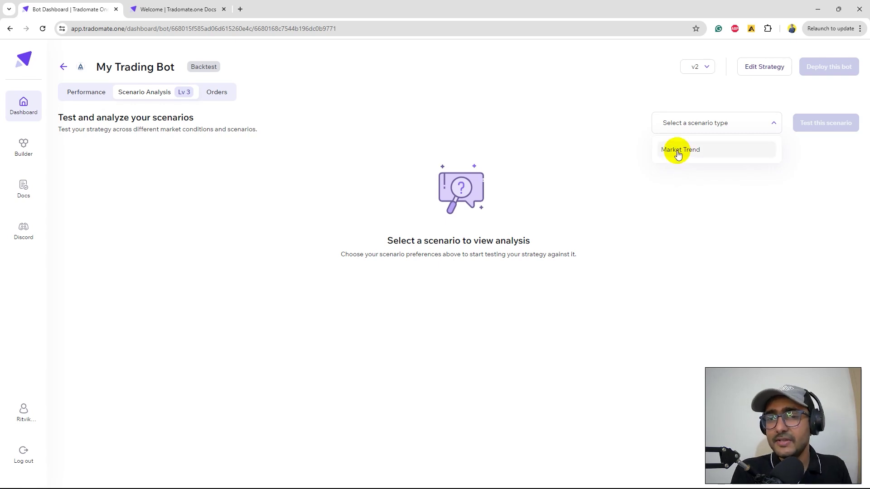
{"action": "left_click", "coordinate": [677, 151]}
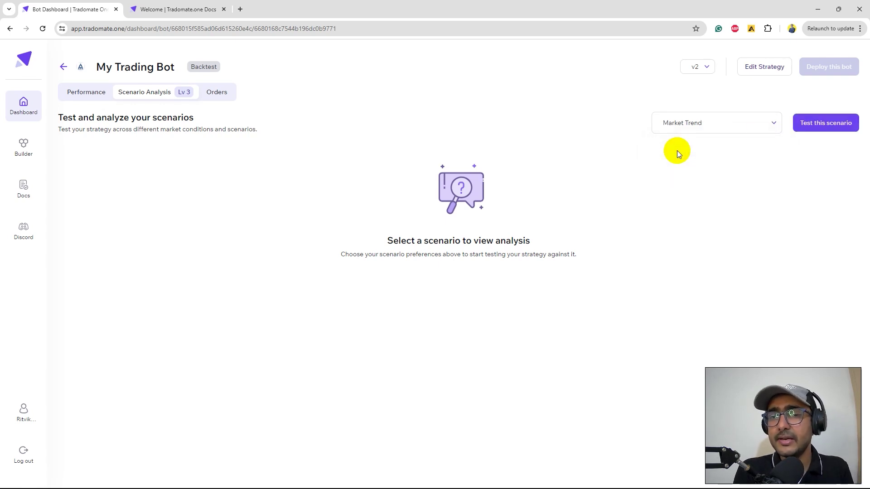
{"action": "left_click", "coordinate": [819, 123]}
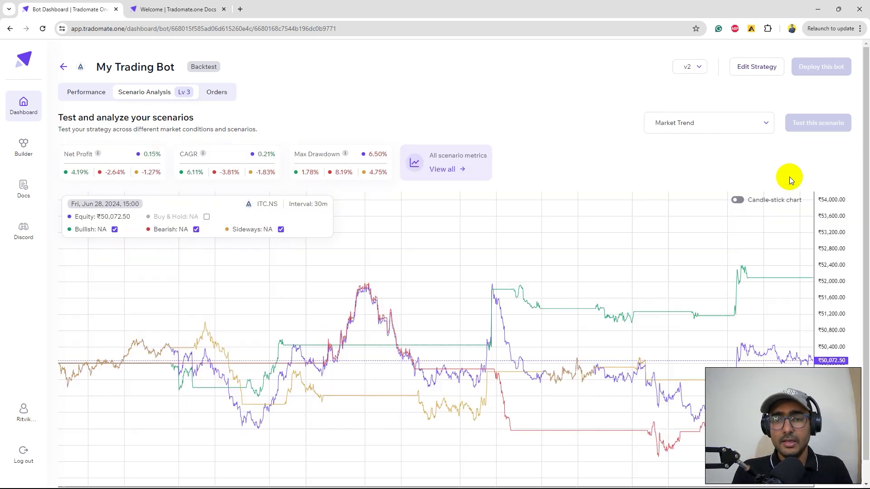
{"action": "scroll", "coordinate": [679, 191], "scroll_direction": "down", "scroll_amount": 1}
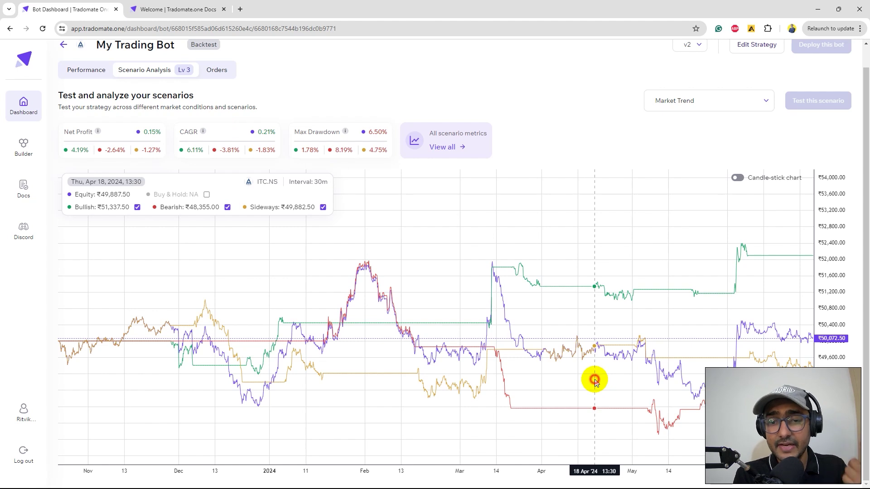
Step: Review the Bullish, Bearish and Sideways equity curves with net profit 4.19%, -2.64%, -1.27%
{"action": "left_click_drag", "start_coordinate": [592, 378], "coordinate": [506, 389]}
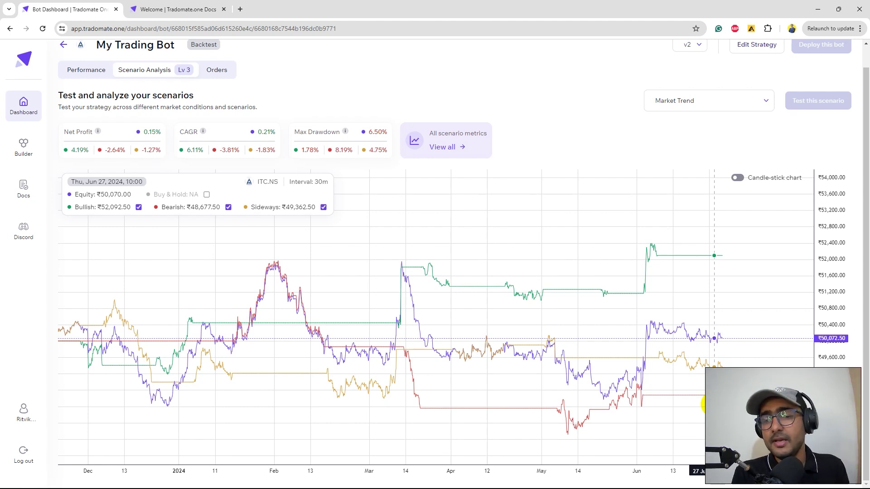
{"action": "scroll", "coordinate": [703, 404], "scroll_direction": "up", "scroll_amount": 1}
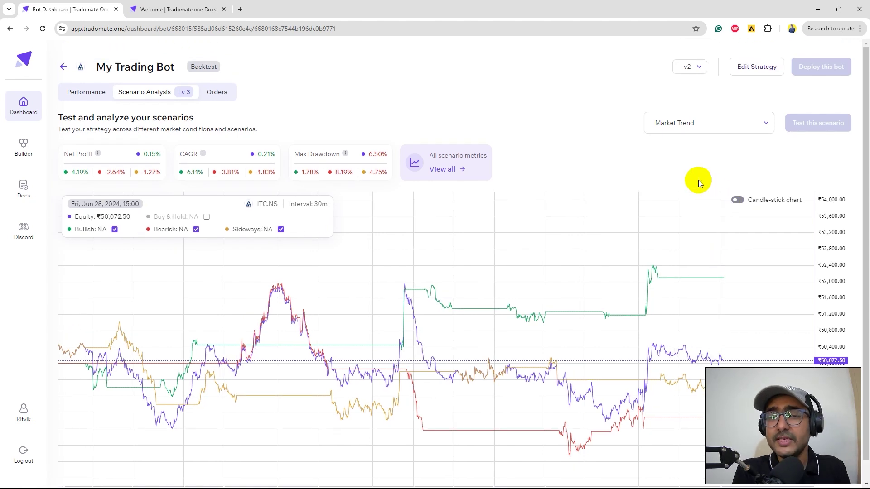
Step: Show the scenario chart as candlesticks and inspect inside-bar order markers from late May through June
{"action": "left_click", "coordinate": [738, 201]}
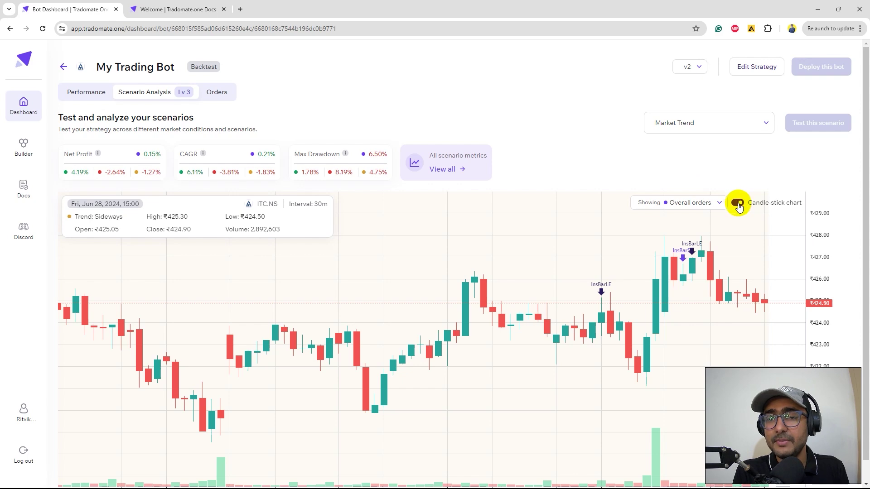
{"action": "scroll", "coordinate": [790, 253], "scroll_direction": "down", "scroll_amount": 3}
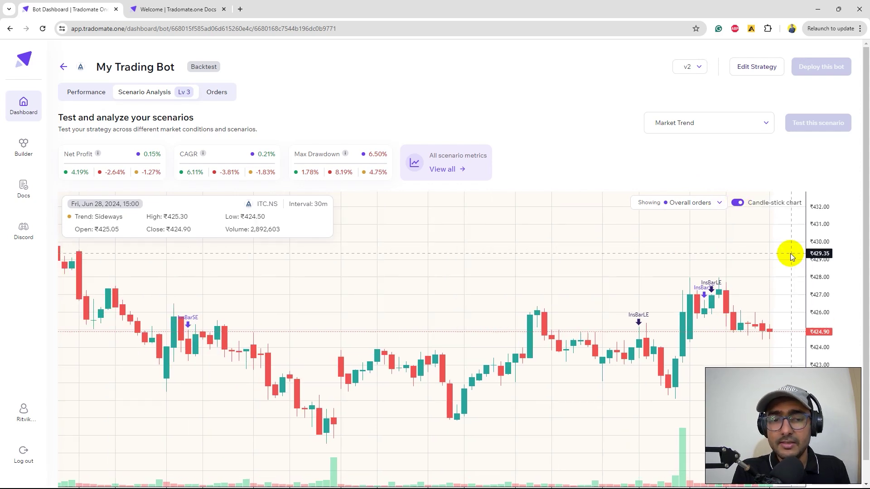
{"action": "scroll", "coordinate": [790, 253], "scroll_direction": "down", "scroll_amount": 2}
{"action": "scroll", "coordinate": [790, 254], "scroll_direction": "down", "scroll_amount": 2}
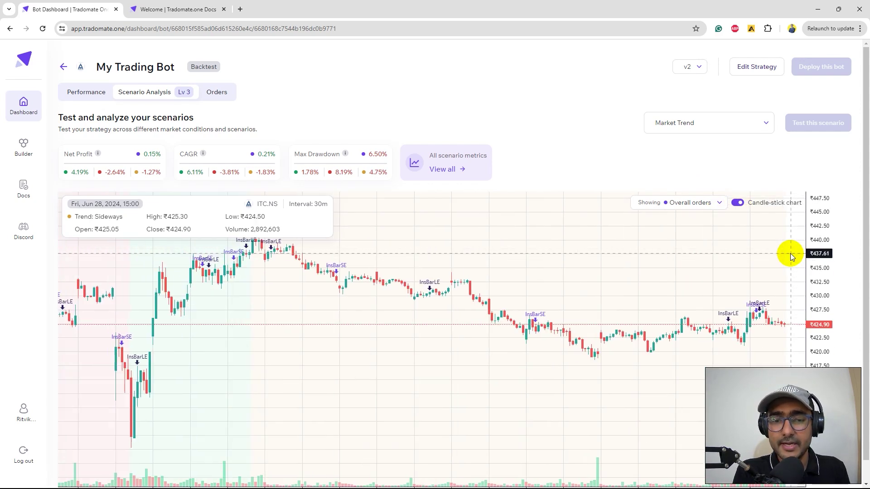
{"action": "scroll", "coordinate": [791, 253], "scroll_direction": "down", "scroll_amount": 2}
{"action": "left_click_drag", "start_coordinate": [322, 332], "coordinate": [379, 333]}
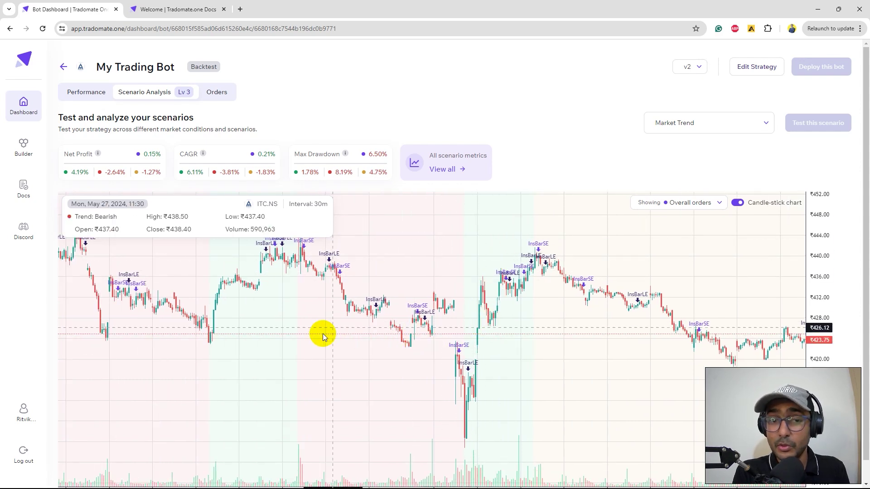
{"action": "left_click_drag", "start_coordinate": [323, 334], "coordinate": [369, 334]}
{"action": "left_click_drag", "start_coordinate": [632, 349], "coordinate": [448, 375]}
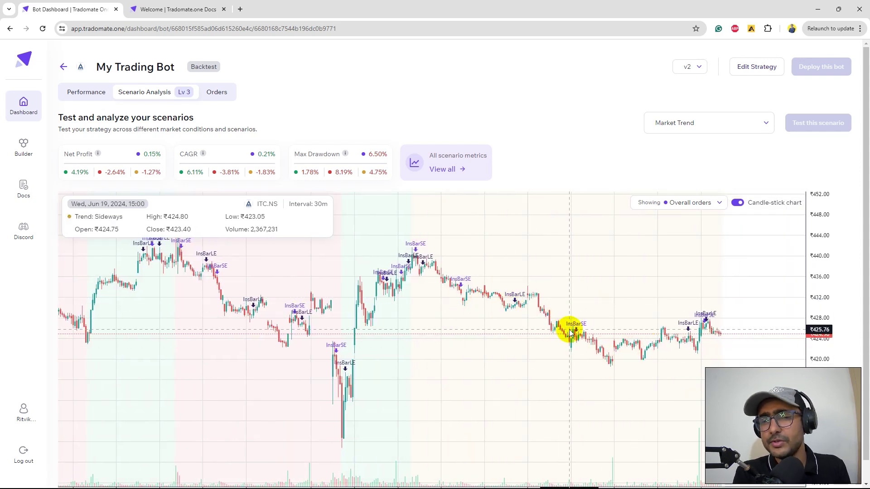
{"action": "mouse_move", "coordinate": [491, 394]}
{"action": "left_mouse_down"}
{"action": "mouse_move", "coordinate": [578, 392]}
{"action": "mouse_move", "coordinate": [610, 349]}
{"action": "left_mouse_up"}
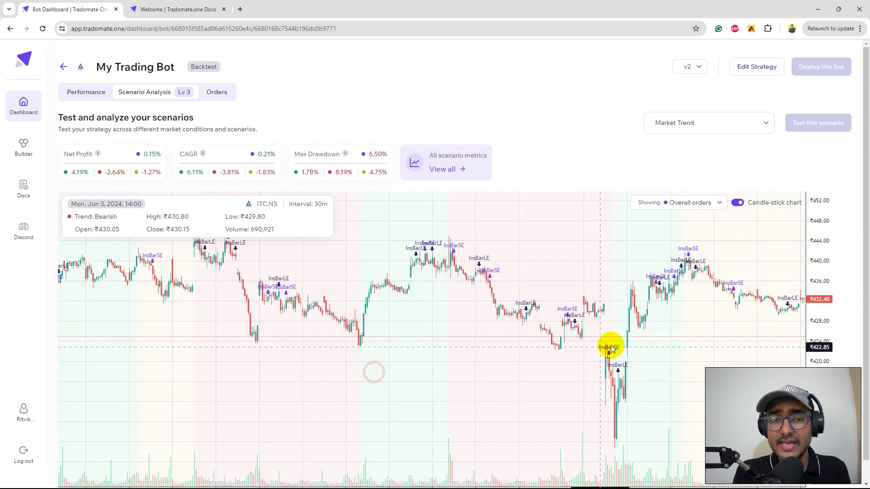
{"action": "scroll", "coordinate": [557, 325], "scroll_direction": "left", "scroll_amount": 5}
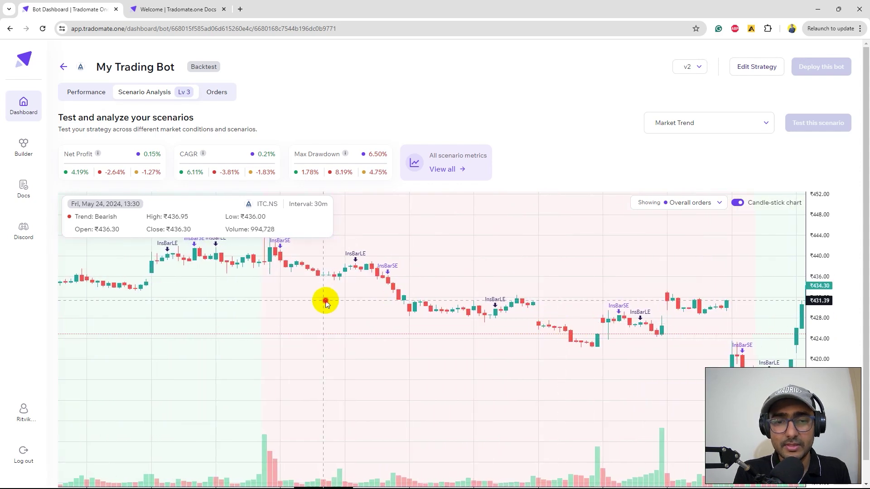
{"action": "left_click_drag", "start_coordinate": [326, 301], "coordinate": [458, 291]}
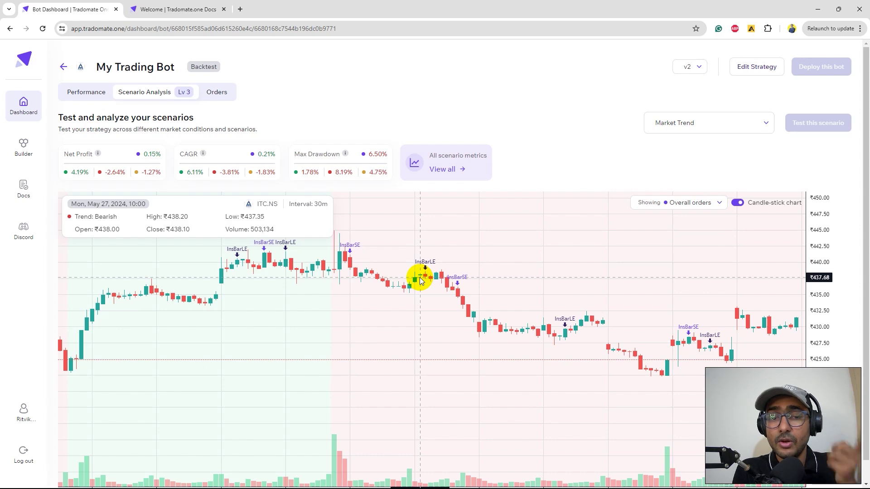
{"action": "scroll", "coordinate": [510, 285], "scroll_direction": "down", "scroll_amount": 3}
{"action": "scroll", "coordinate": [510, 285], "scroll_direction": "down", "scroll_amount": 2}
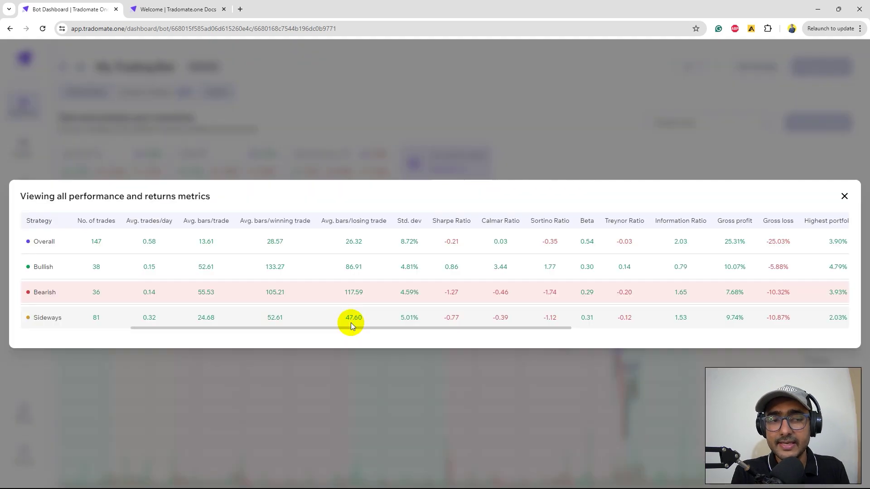
{"action": "scroll", "coordinate": [351, 322], "scroll_direction": "right", "scroll_amount": 3}
{"action": "scroll", "coordinate": [351, 323], "scroll_direction": "left", "scroll_amount": 10}
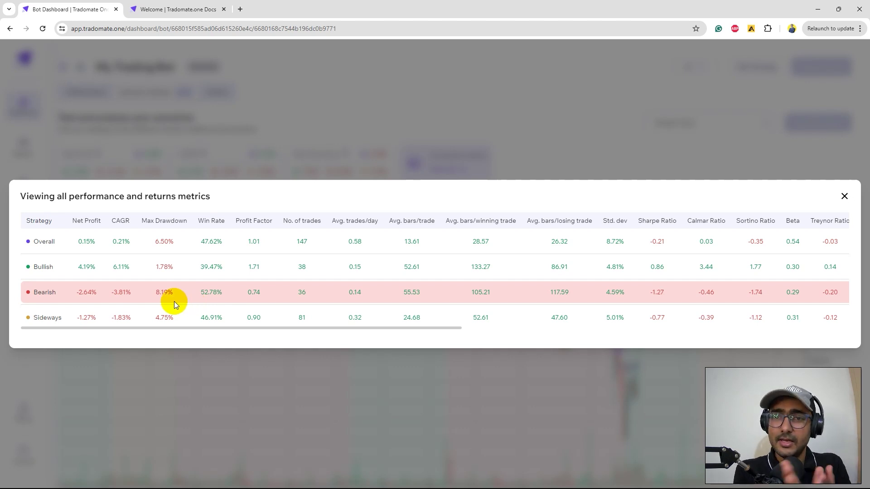
Step: Close the all-scenario metrics table to return to the candlestick chart
{"action": "left_click", "coordinate": [844, 197]}
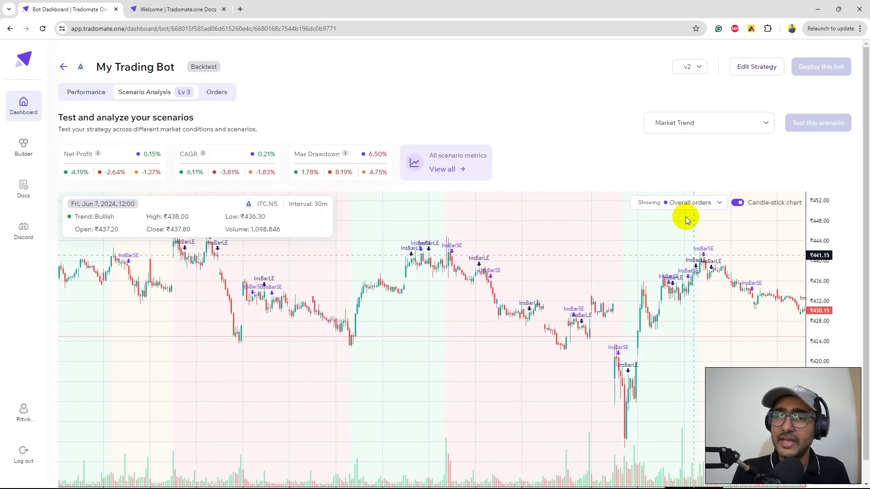
Step: Review the Orders list of 147 trades sorted from order 1 upward, then go to Edit Strategy
{"action": "left_click", "coordinate": [209, 90]}
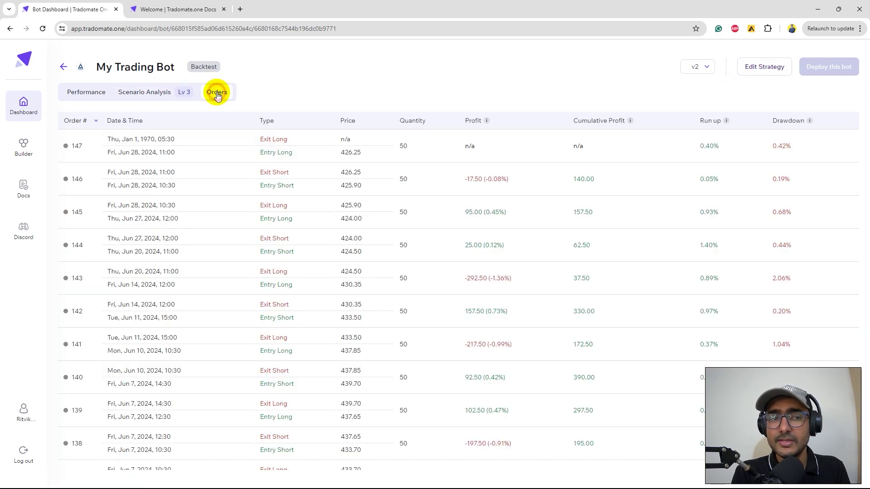
{"action": "scroll", "coordinate": [344, 255], "scroll_direction": "down", "scroll_amount": 2}
{"action": "scroll", "coordinate": [345, 256], "scroll_direction": "down", "scroll_amount": 5}
{"action": "scroll", "coordinate": [344, 256], "scroll_direction": "down", "scroll_amount": 5}
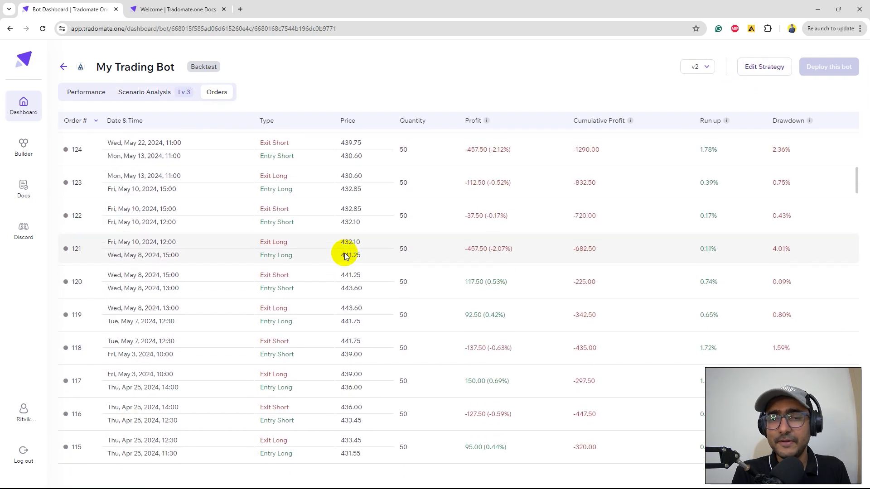
{"action": "scroll", "coordinate": [345, 255], "scroll_direction": "down", "scroll_amount": 5}
{"action": "scroll", "coordinate": [345, 256], "scroll_direction": "down", "scroll_amount": 3}
{"action": "scroll", "coordinate": [344, 256], "scroll_direction": "up", "scroll_amount": 10}
{"action": "scroll", "coordinate": [272, 231], "scroll_direction": "up", "scroll_amount": 3}
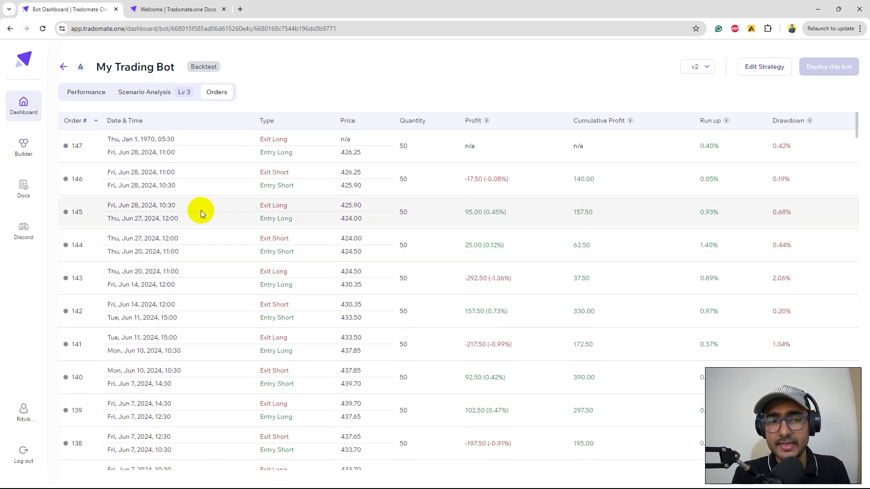
{"action": "left_click", "coordinate": [94, 122]}
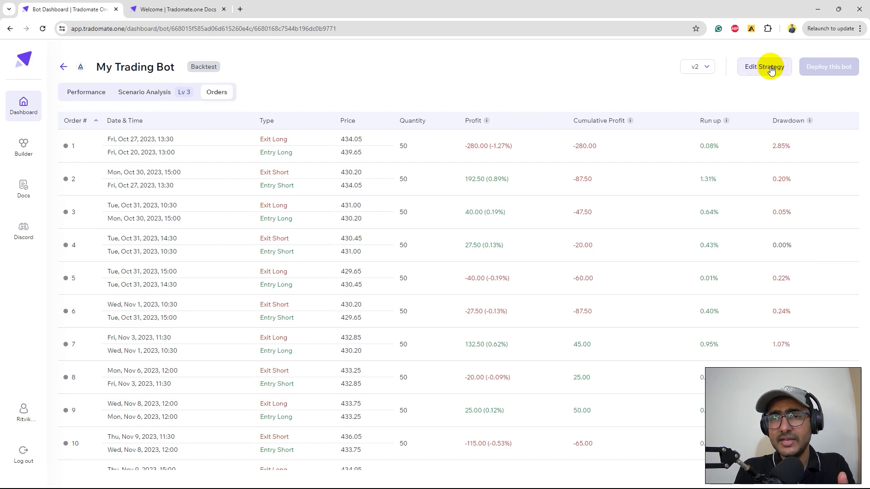
{"action": "left_click", "coordinate": [772, 68]}
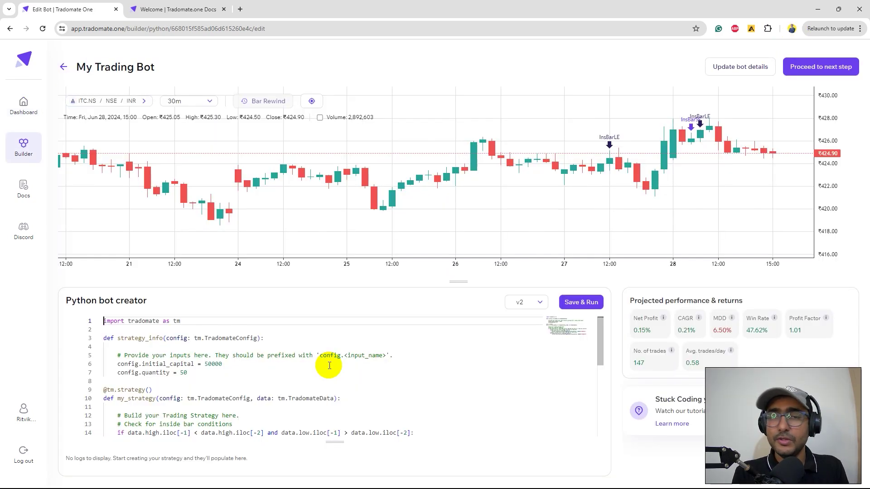
Step: Inspect the inside-bar strategy code and its v1/v2 version list, staying on v2
{"action": "left_click", "coordinate": [328, 366]}
{"action": "scroll", "coordinate": [328, 365], "scroll_direction": "down", "scroll_amount": 2}
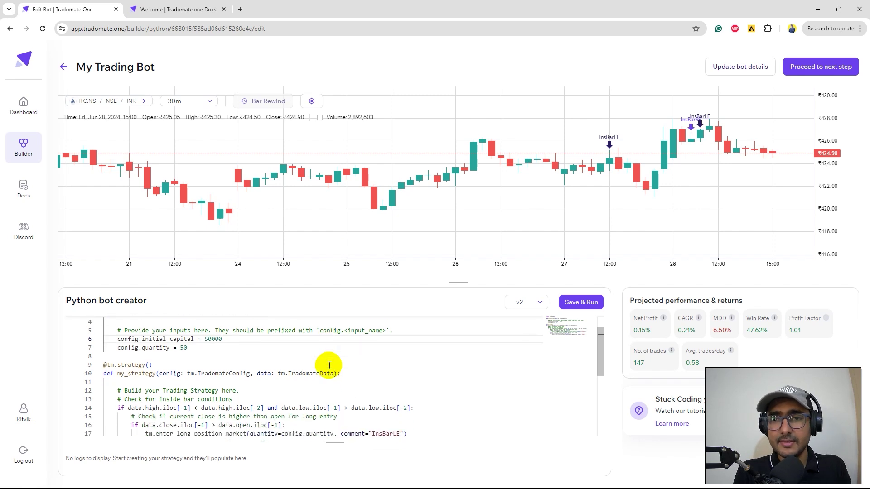
{"action": "left_click", "coordinate": [534, 308]}
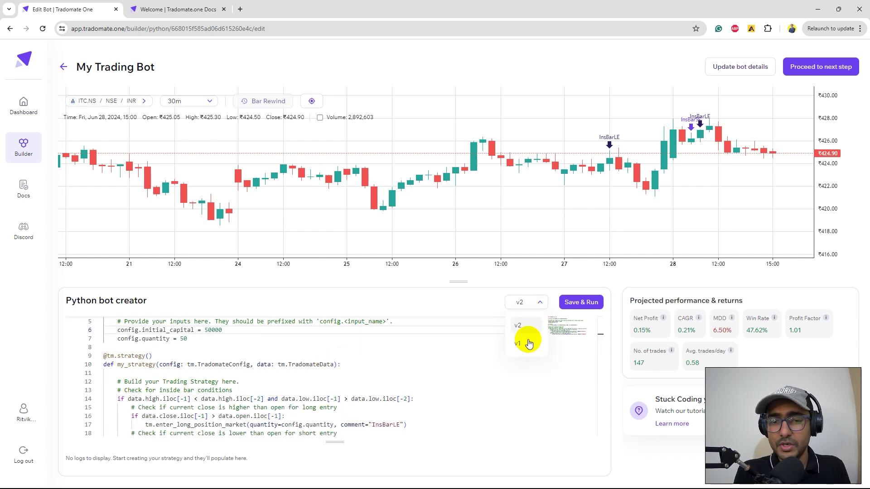
{"action": "left_click", "coordinate": [435, 374]}
{"action": "scroll", "coordinate": [432, 374], "scroll_direction": "down", "scroll_amount": 2}
{"action": "left_click", "coordinate": [401, 391]}
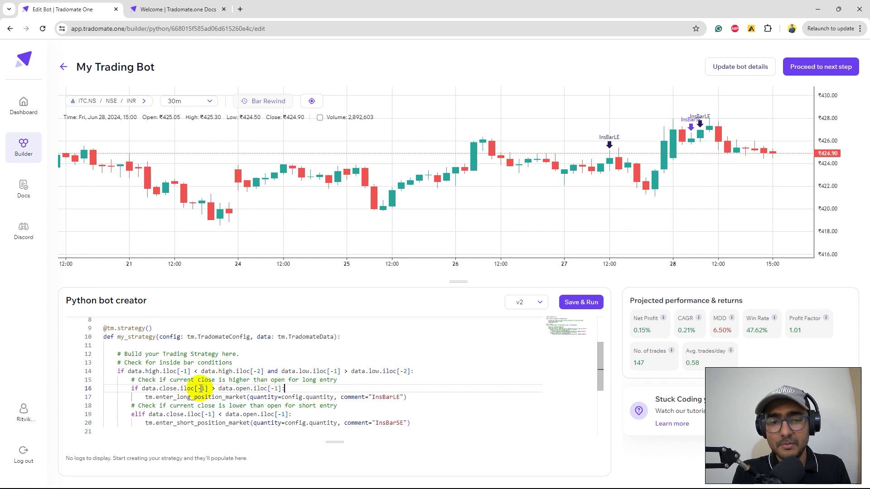
{"action": "scroll", "coordinate": [310, 383], "scroll_direction": "up", "scroll_amount": 2}
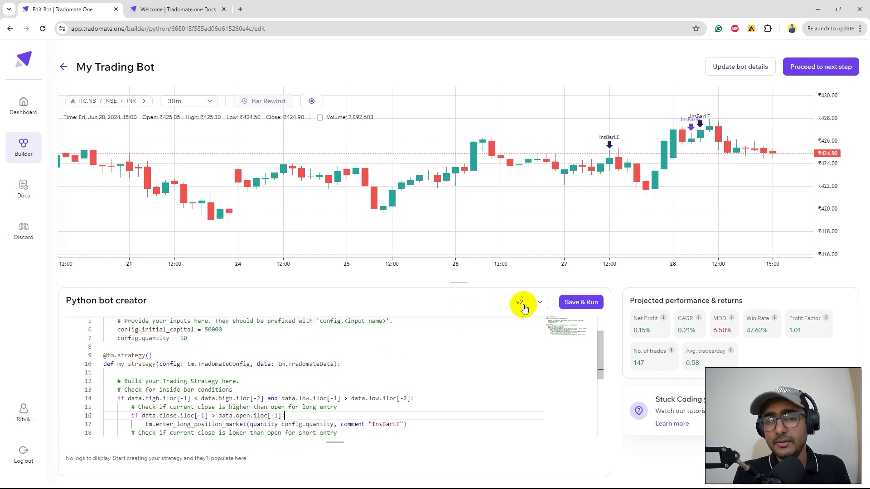
{"action": "left_click", "coordinate": [529, 306]}
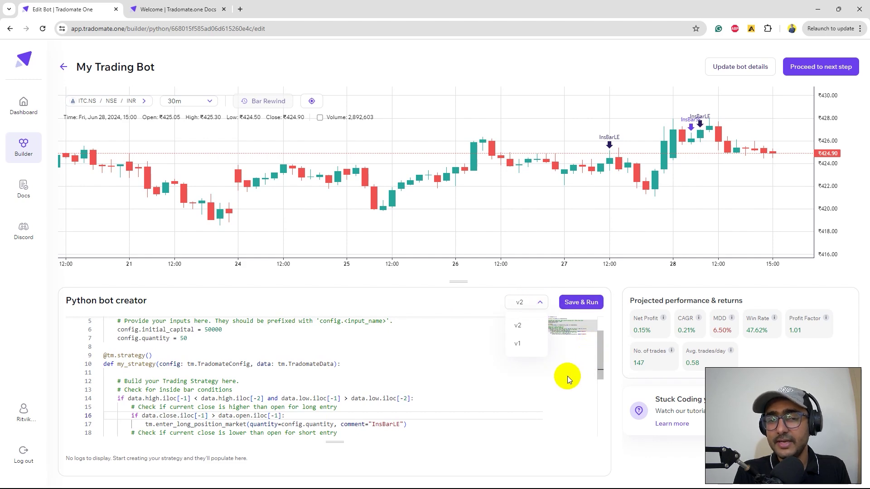
{"action": "scroll", "coordinate": [568, 379], "scroll_direction": "down", "scroll_amount": 3}
{"action": "left_click", "coordinate": [436, 374]}
{"action": "scroll", "coordinate": [436, 375], "scroll_direction": "up", "scroll_amount": 5}
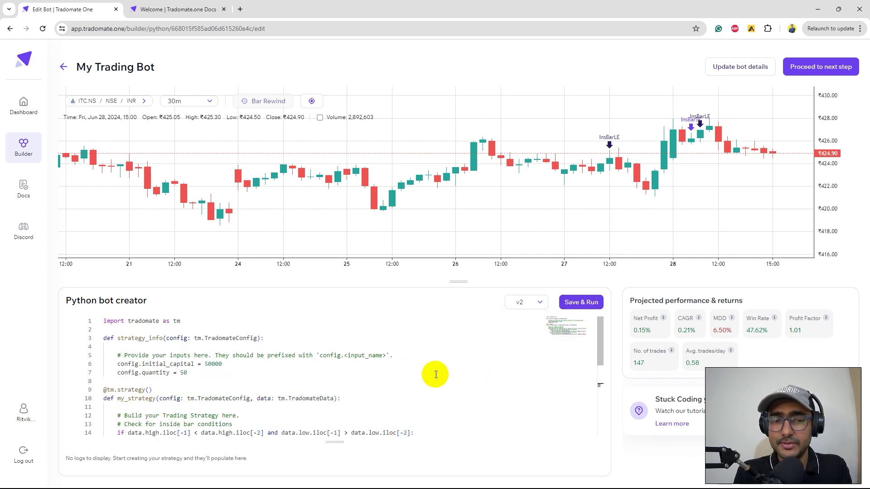
{"action": "left_click", "coordinate": [436, 378]}
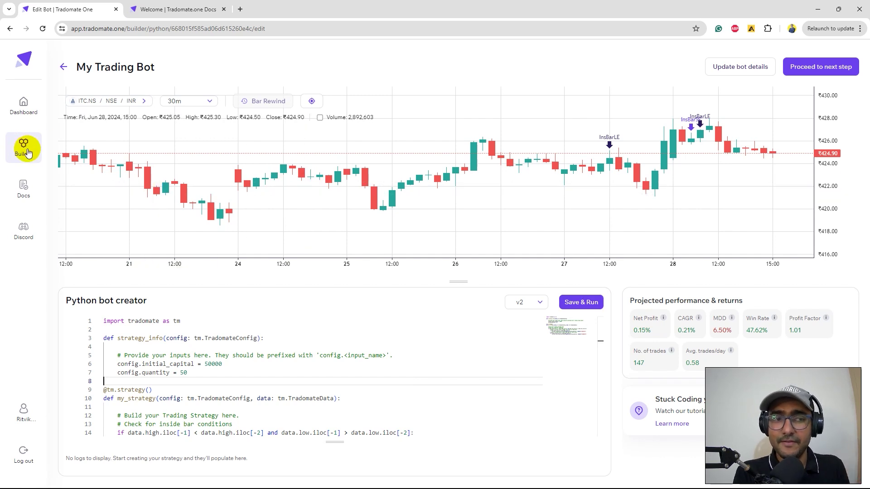
Step: Return to the dashboard home page from the left sidebar
{"action": "left_click", "coordinate": [24, 105]}
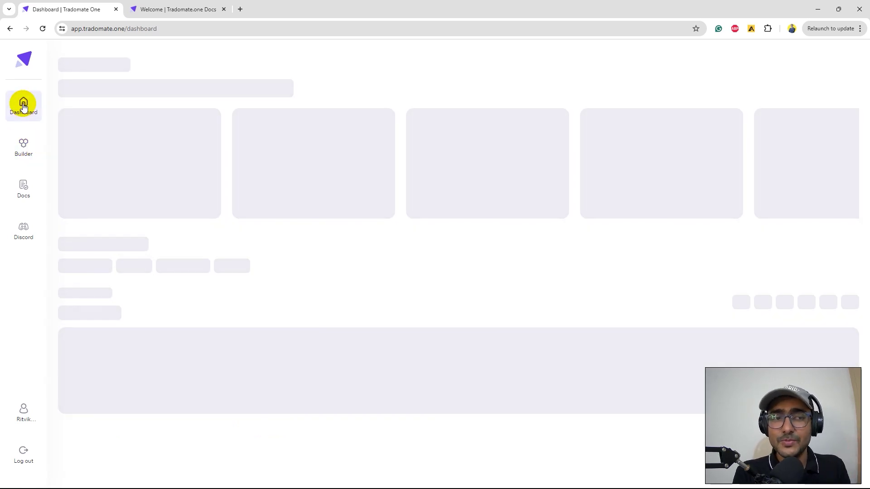